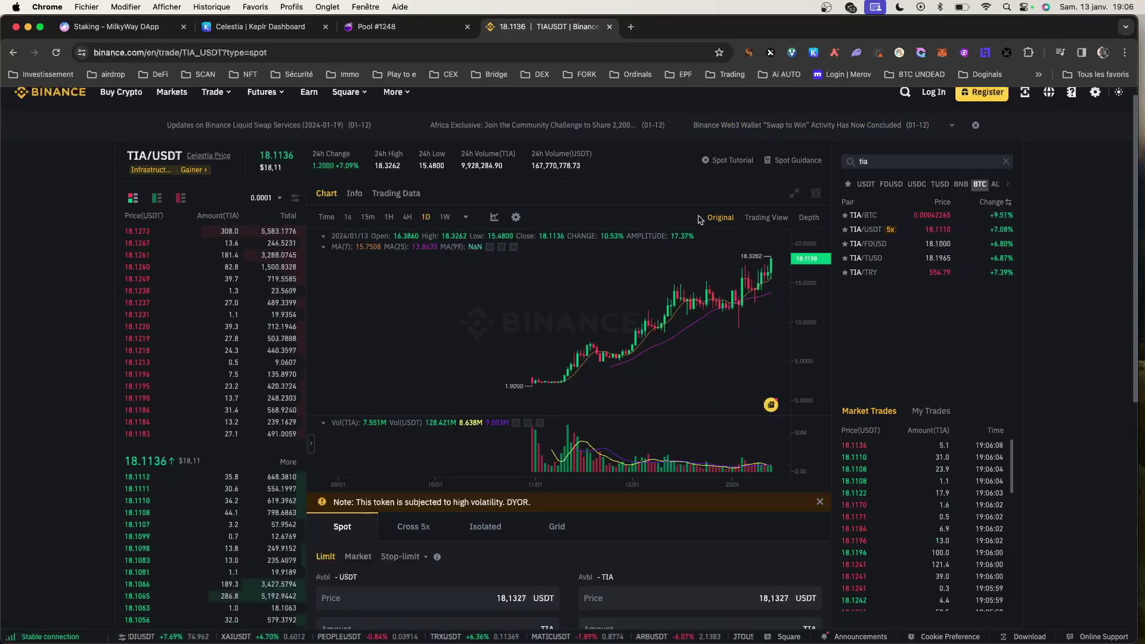
# Step: Open the Keplr wallet extension and review the available token balances, including TIA on Celestia and milkTIA on Osmosis
pyautogui.scroll(1, 707, 217)
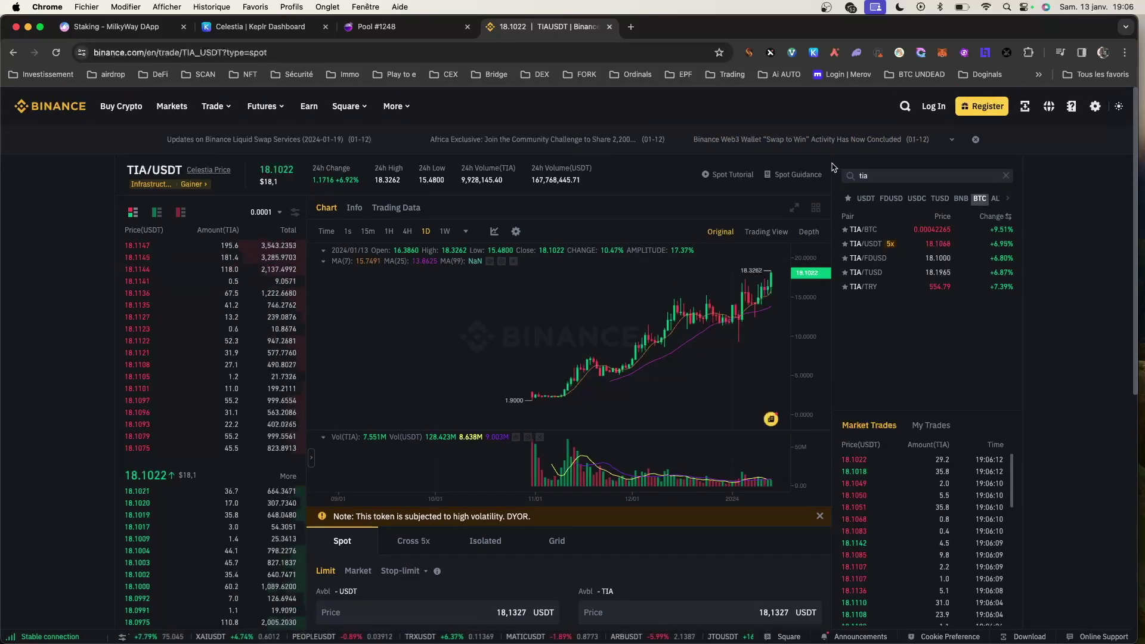
pyautogui.click(813, 52)
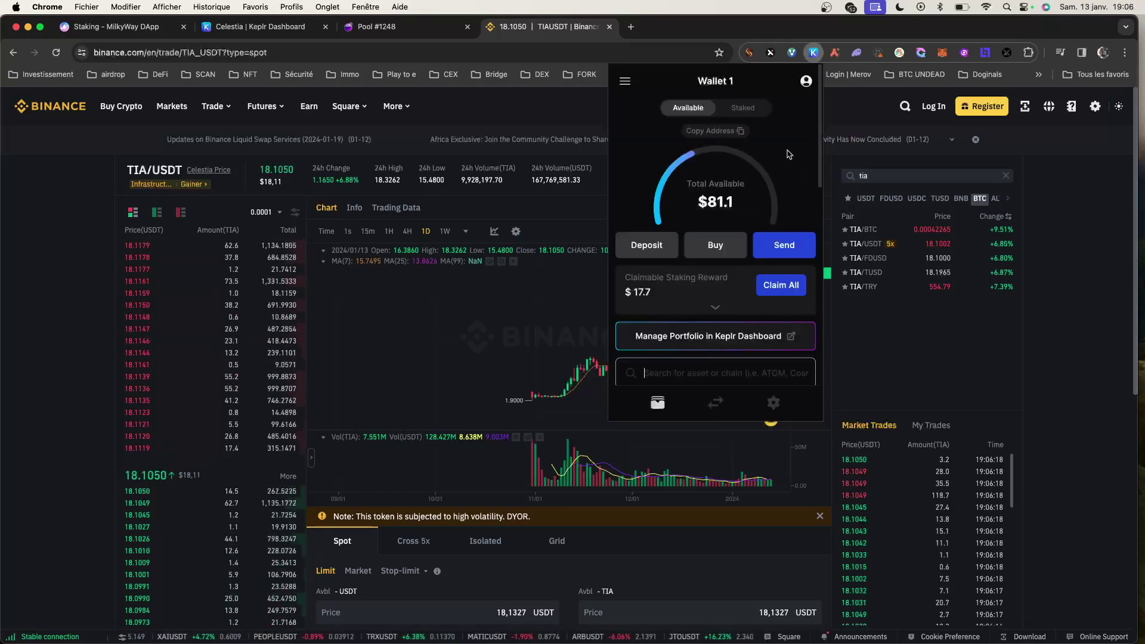
pyautogui.scroll(-3, 721, 169)
pyautogui.scroll(-3, 723, 168)
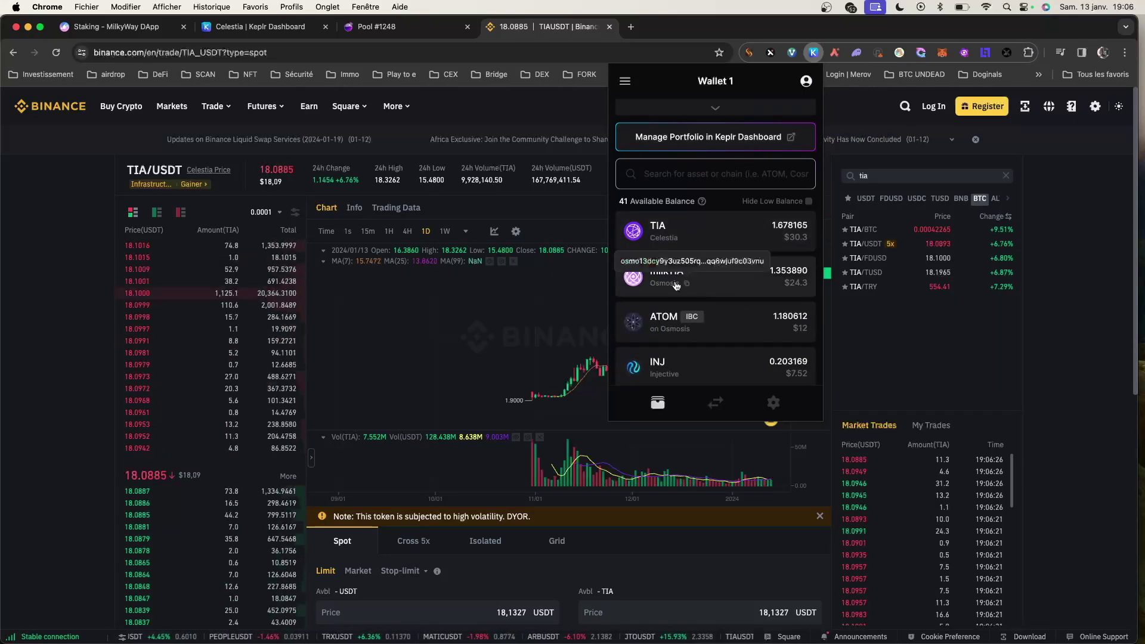
pyautogui.scroll(-2, 709, 301)
pyautogui.scroll(4, 704, 310)
pyautogui.scroll(-2, 695, 326)
pyautogui.scroll(-3, 694, 325)
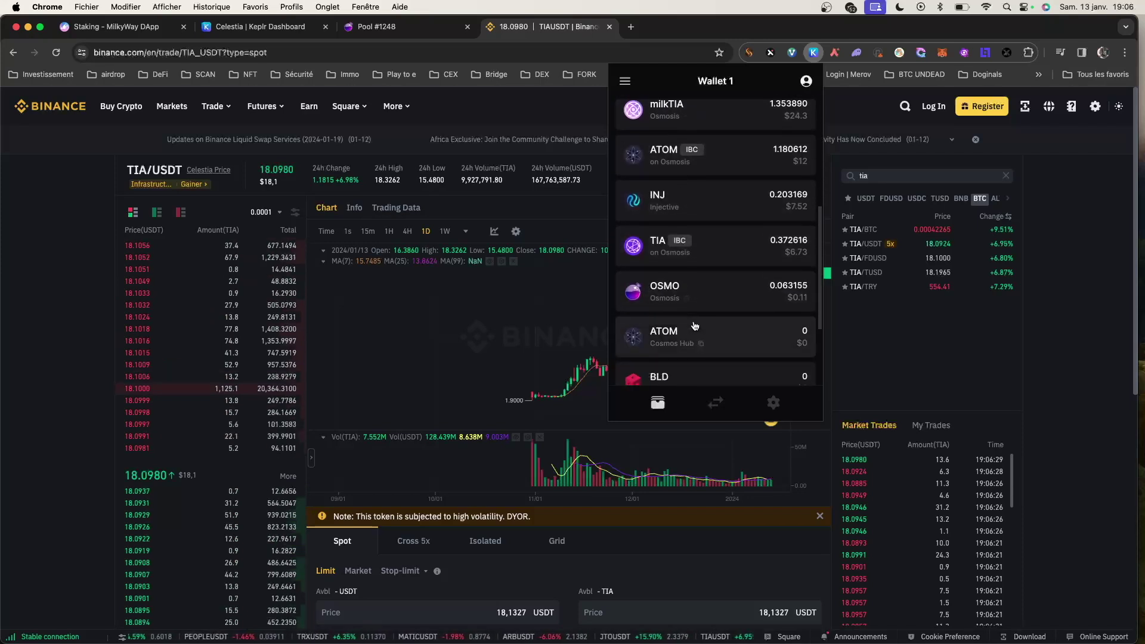
pyautogui.scroll(6, 695, 325)
pyautogui.scroll(-1, 716, 298)
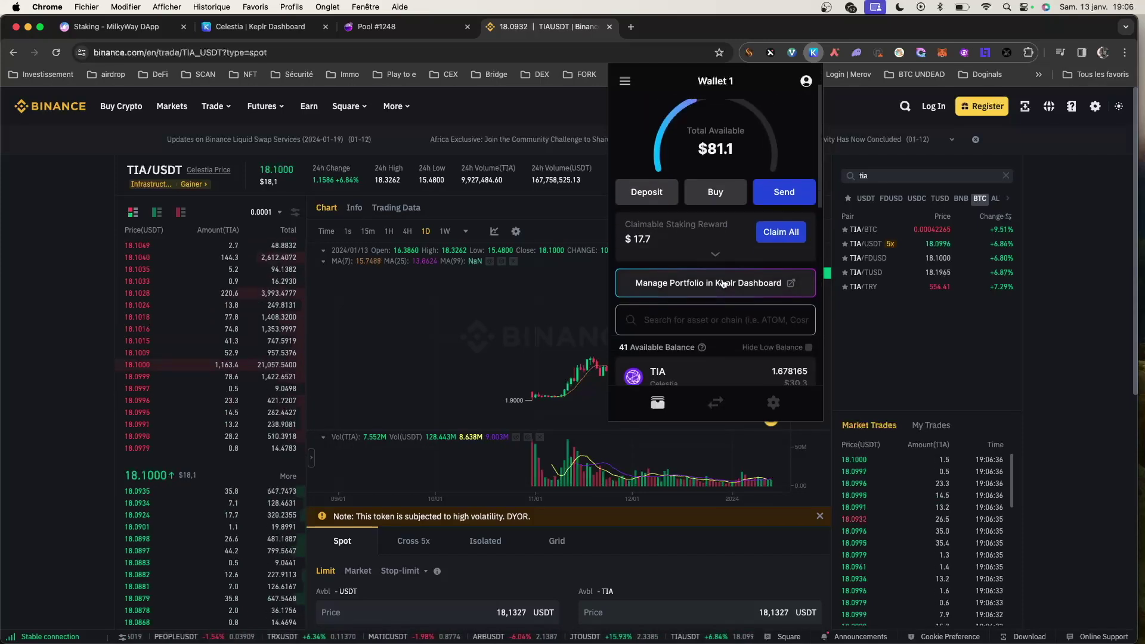
pyautogui.scroll(-3, 728, 256)
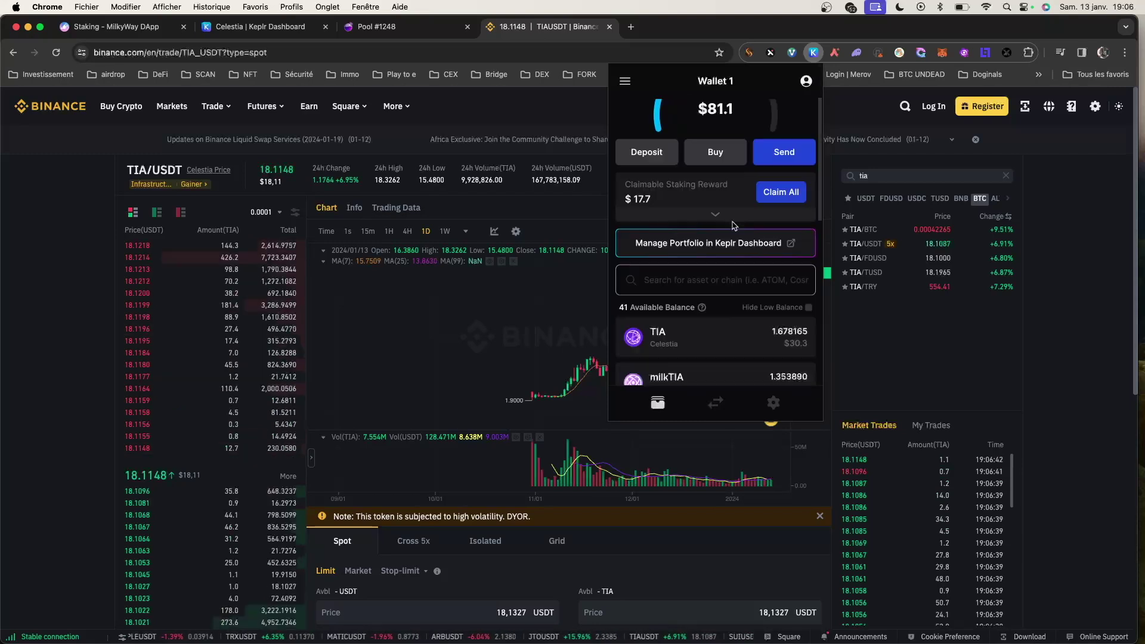
pyautogui.scroll(-1, 734, 226)
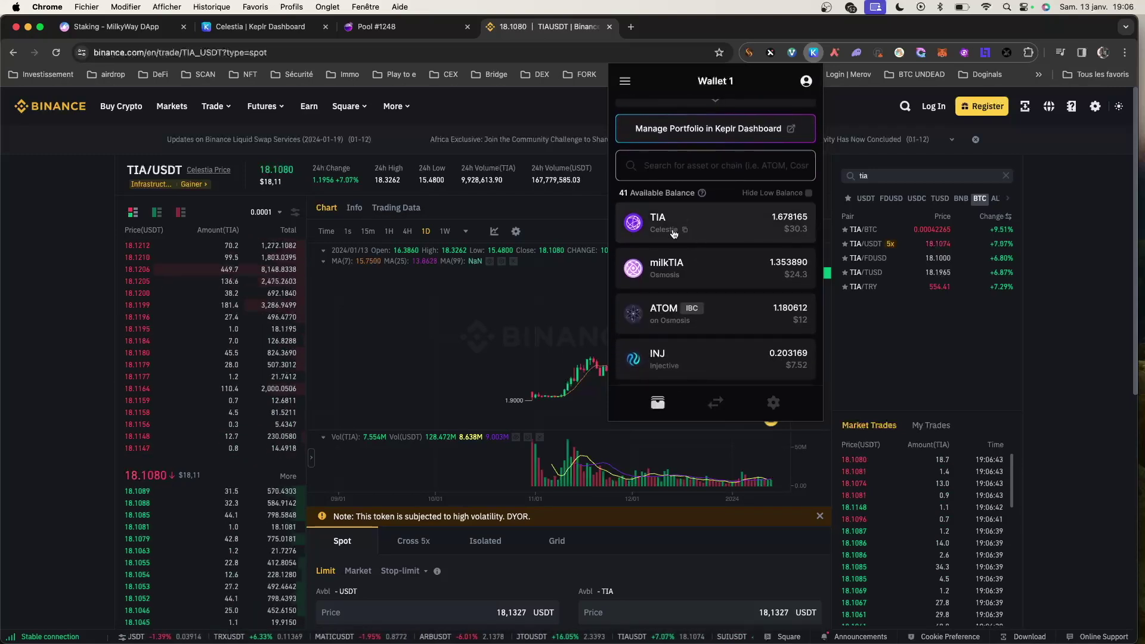
pyautogui.moveTo(683, 233)
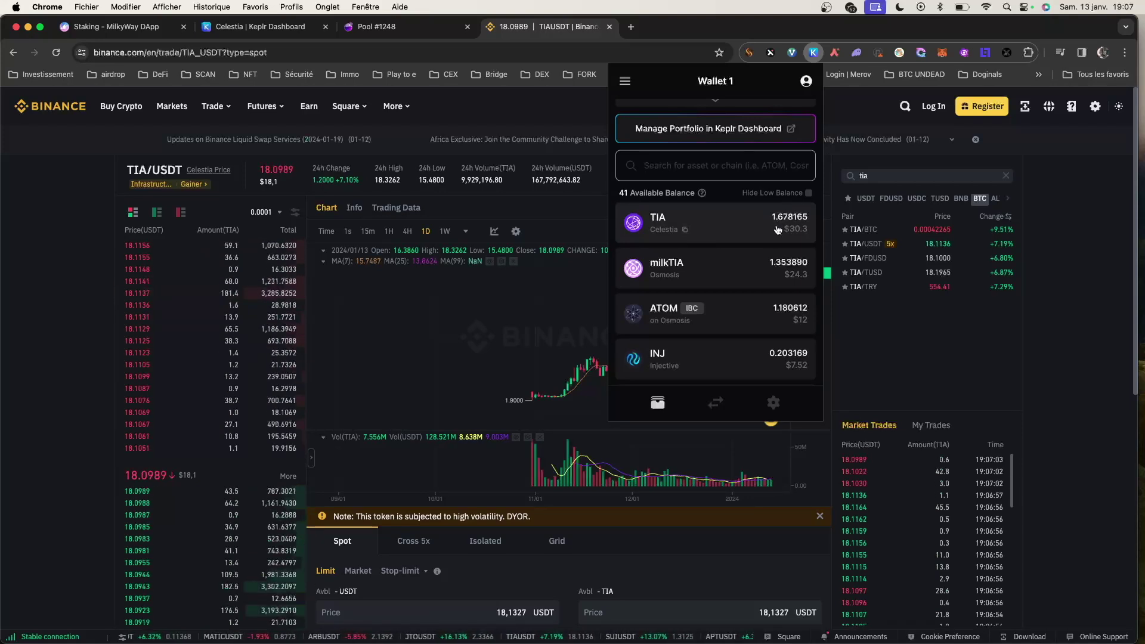
pyautogui.scroll(-1, 753, 230)
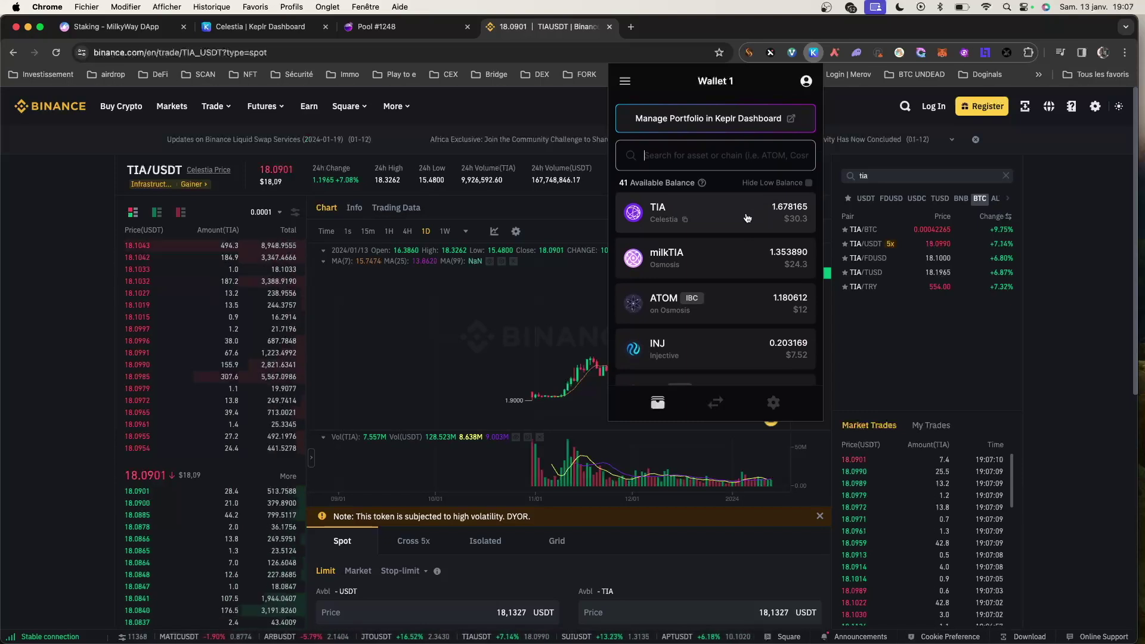
pyautogui.scroll(2, 747, 217)
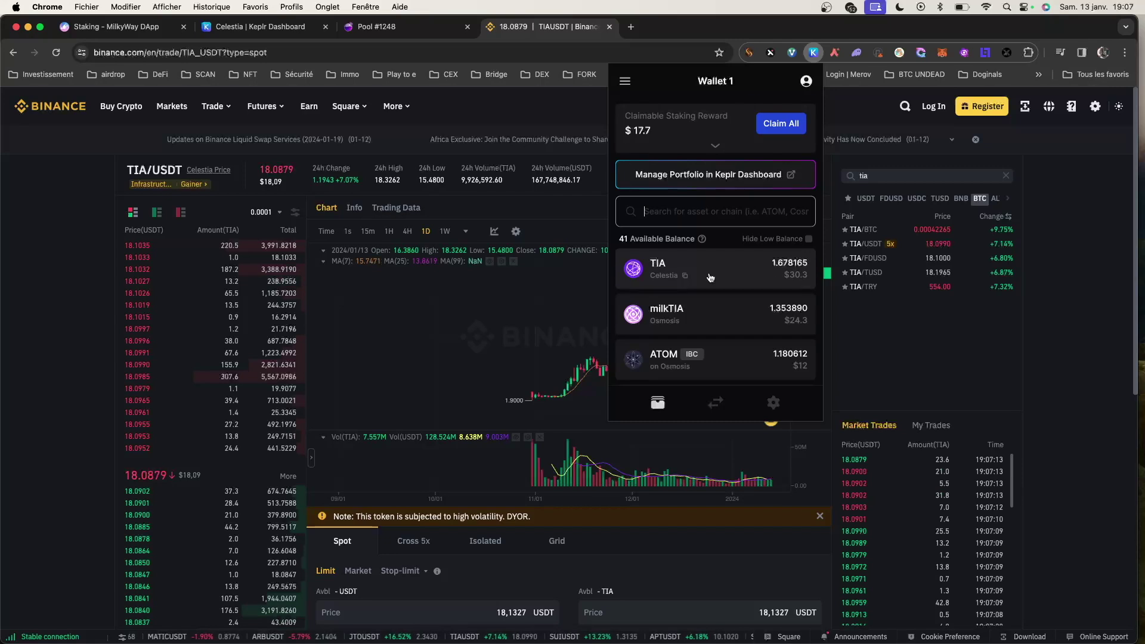
pyautogui.scroll(3, 713, 286)
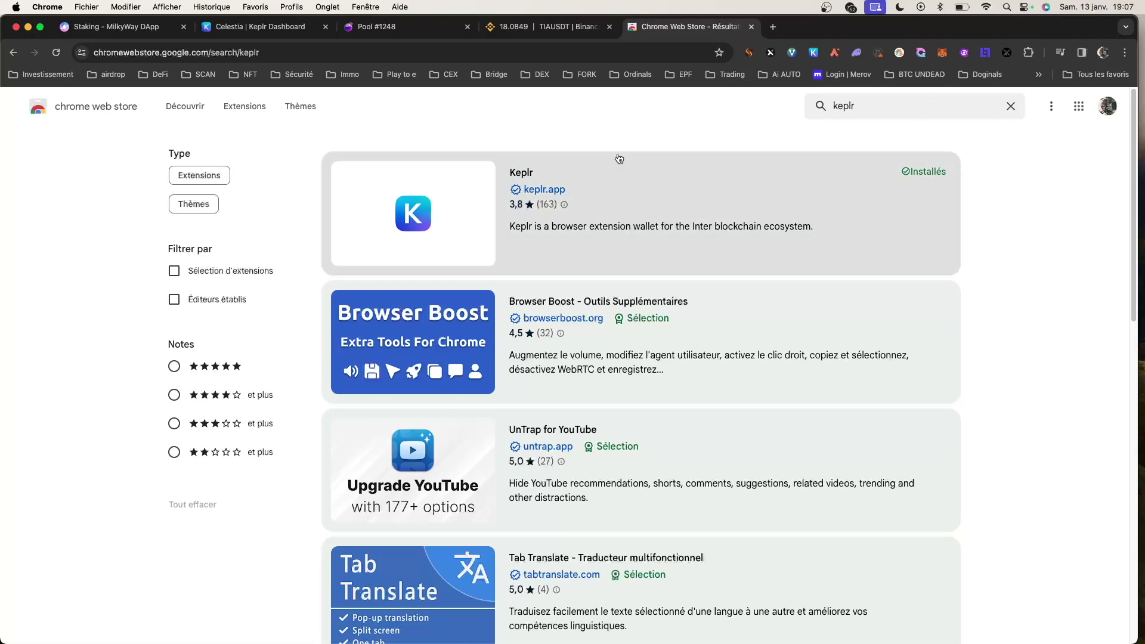
# Step: Open Keplr's detail page from the Chrome Web Store search results and briefly bring up the installed wallet extension
pyautogui.click(584, 214)
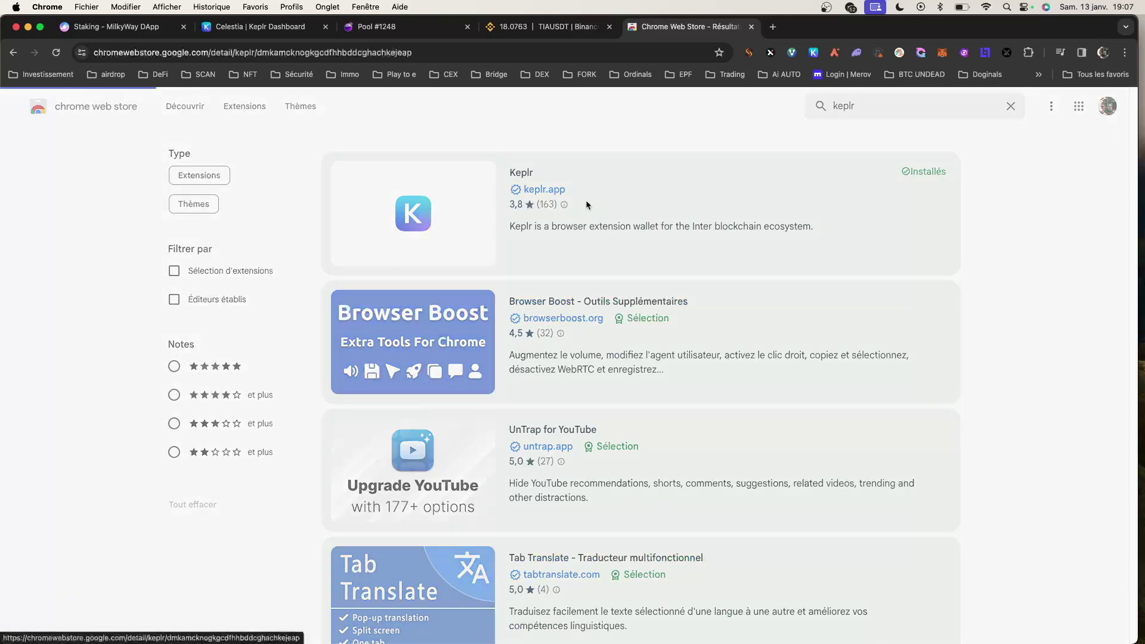
pyautogui.scroll(-1, 462, 305)
pyautogui.scroll(1, 462, 305)
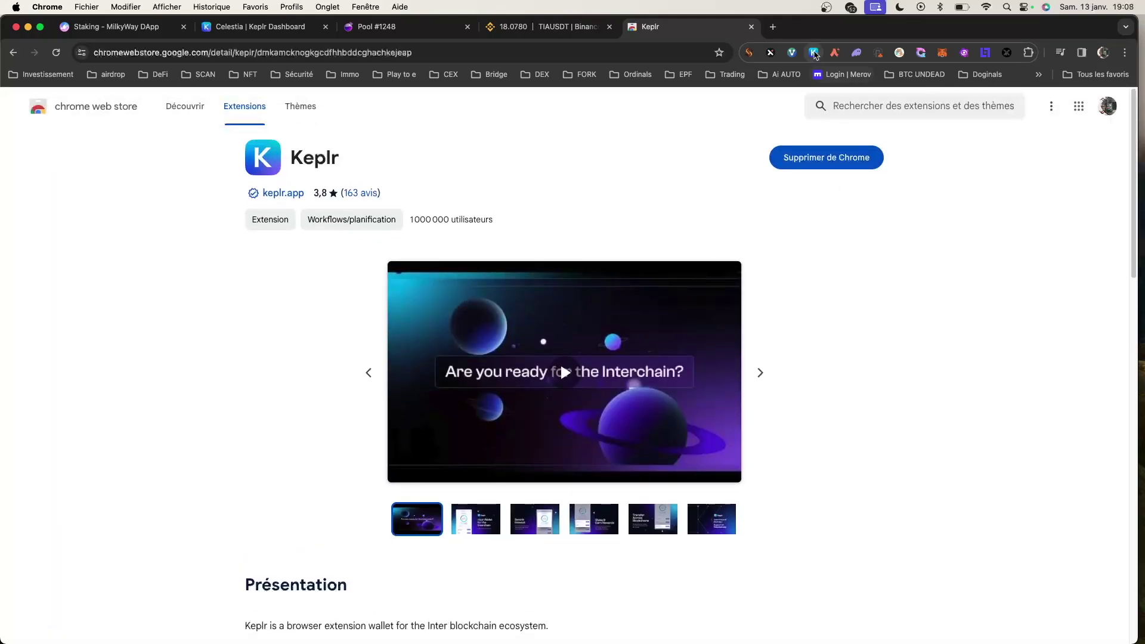
pyautogui.click(815, 54)
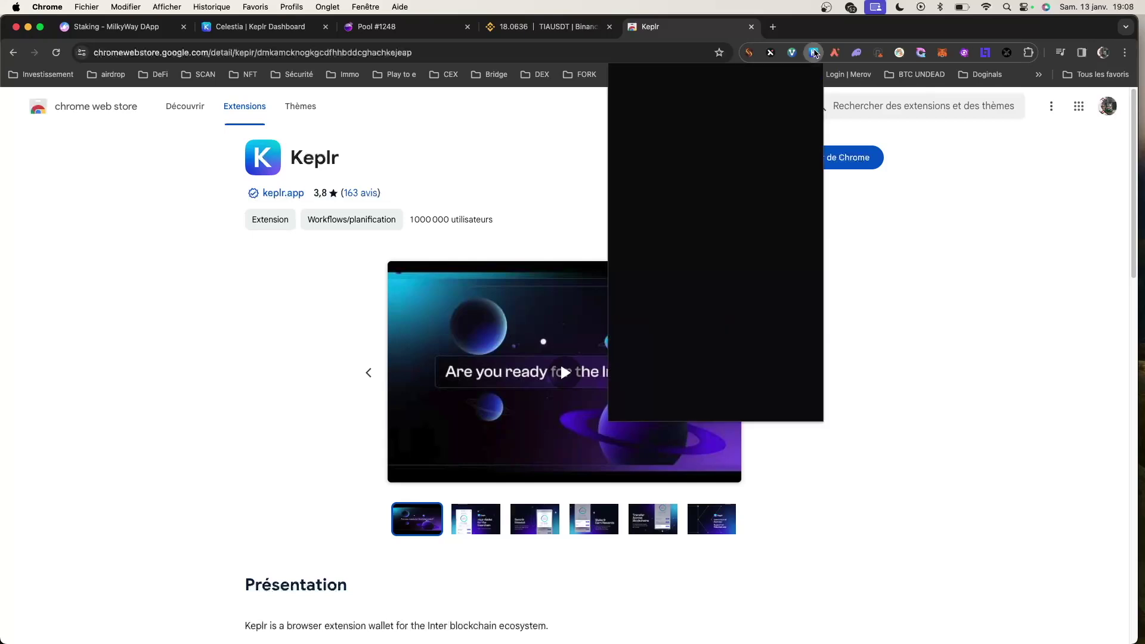
pyautogui.click(864, 246)
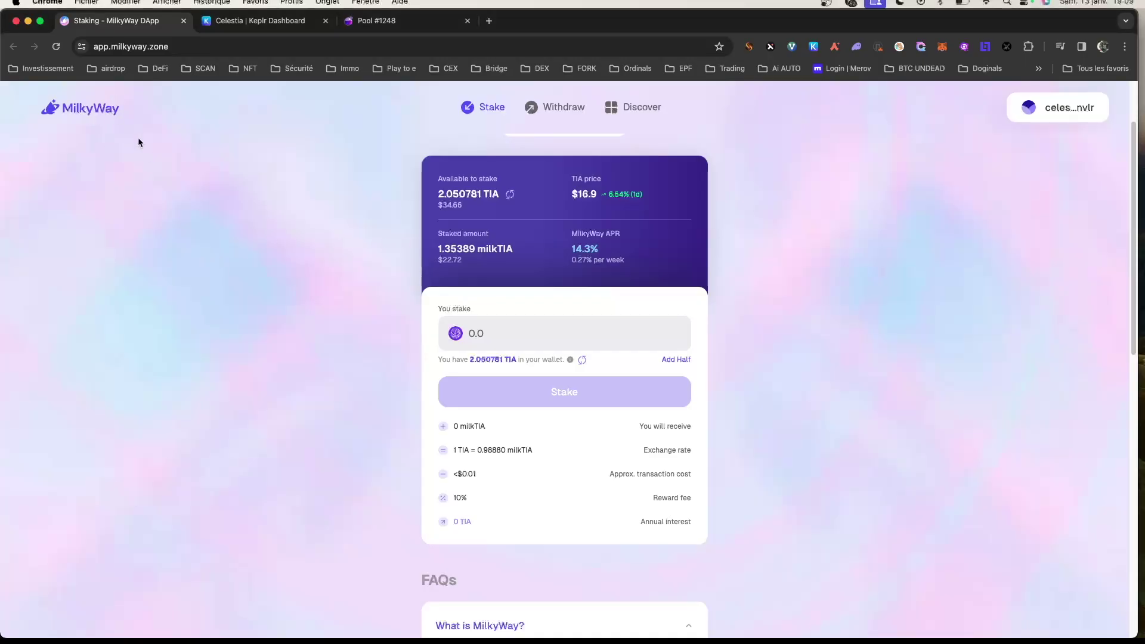
# Step: View MilkyWay's Twitter profile from the staking site's footer link in a new browser tab and close that tab
pyautogui.scroll(-10, 456, 360)
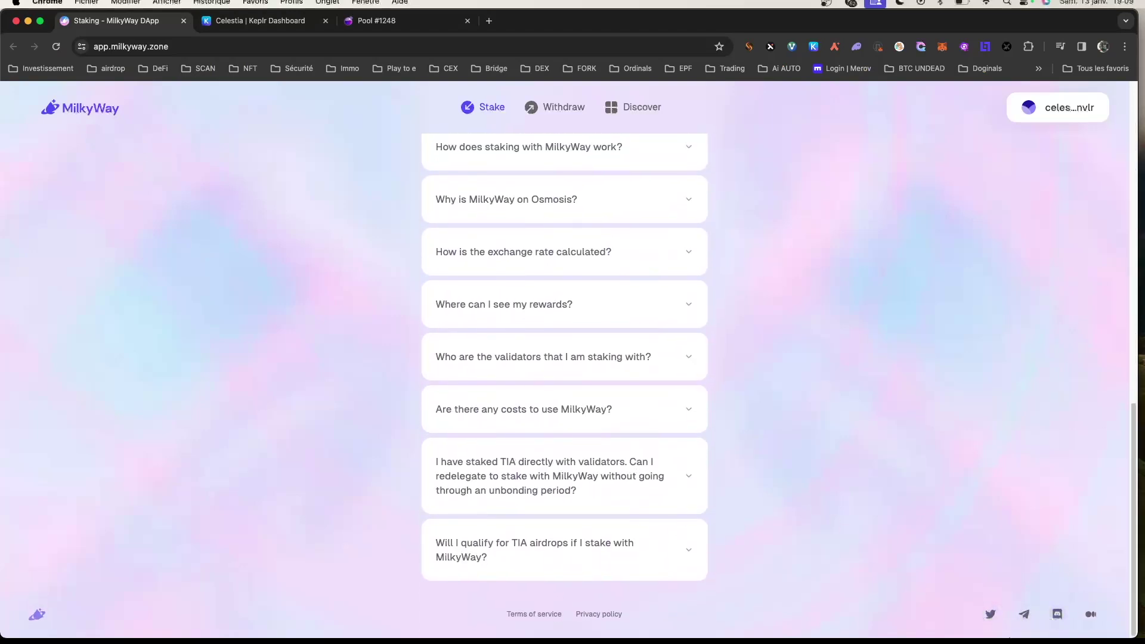
pyautogui.rightClick(991, 614)
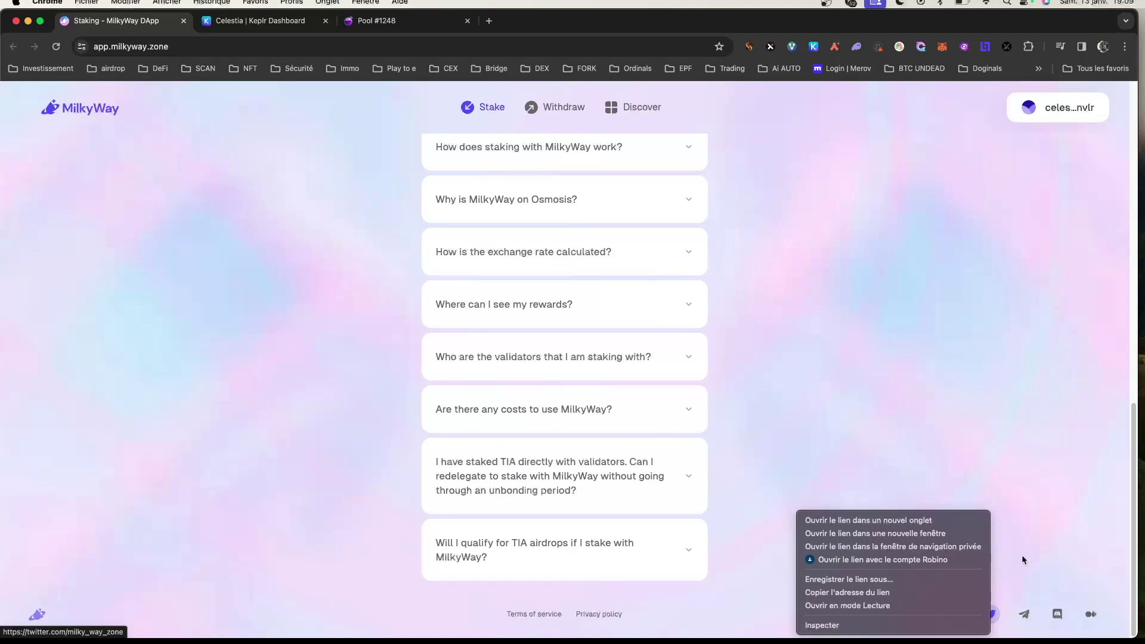
pyautogui.click(911, 521)
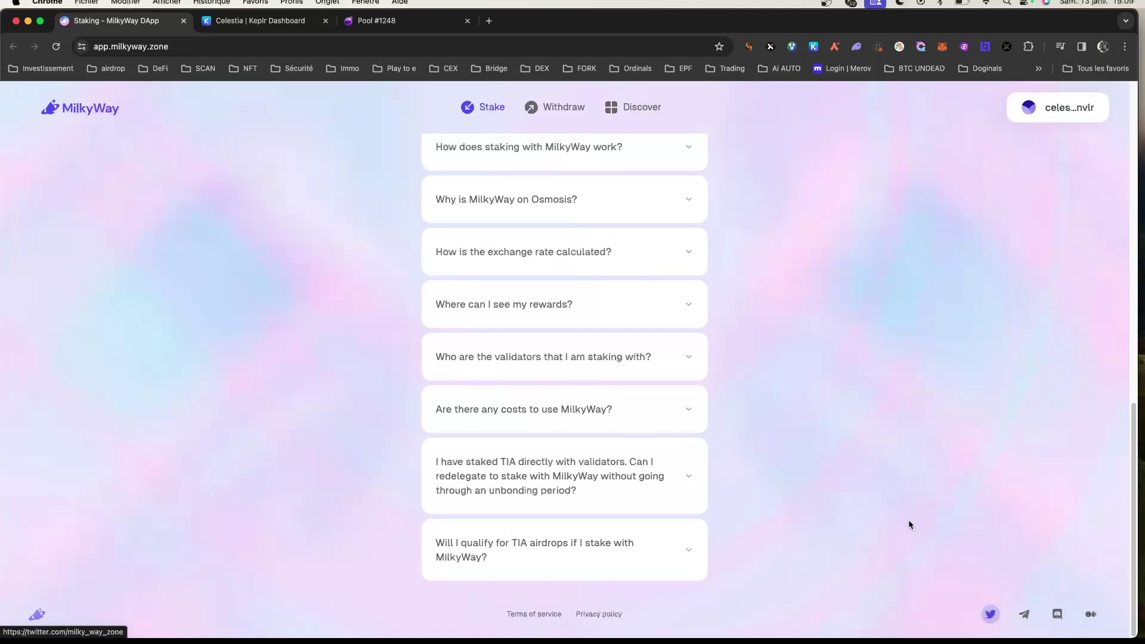
pyautogui.hotkey('ctrl', 'Tab')
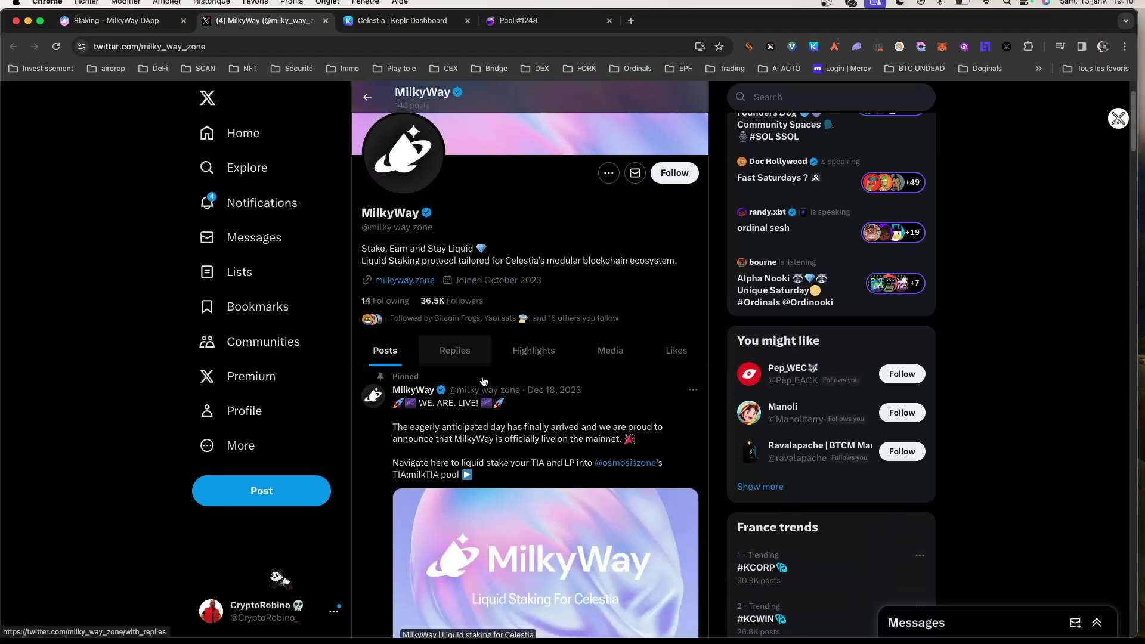
pyautogui.click(326, 22)
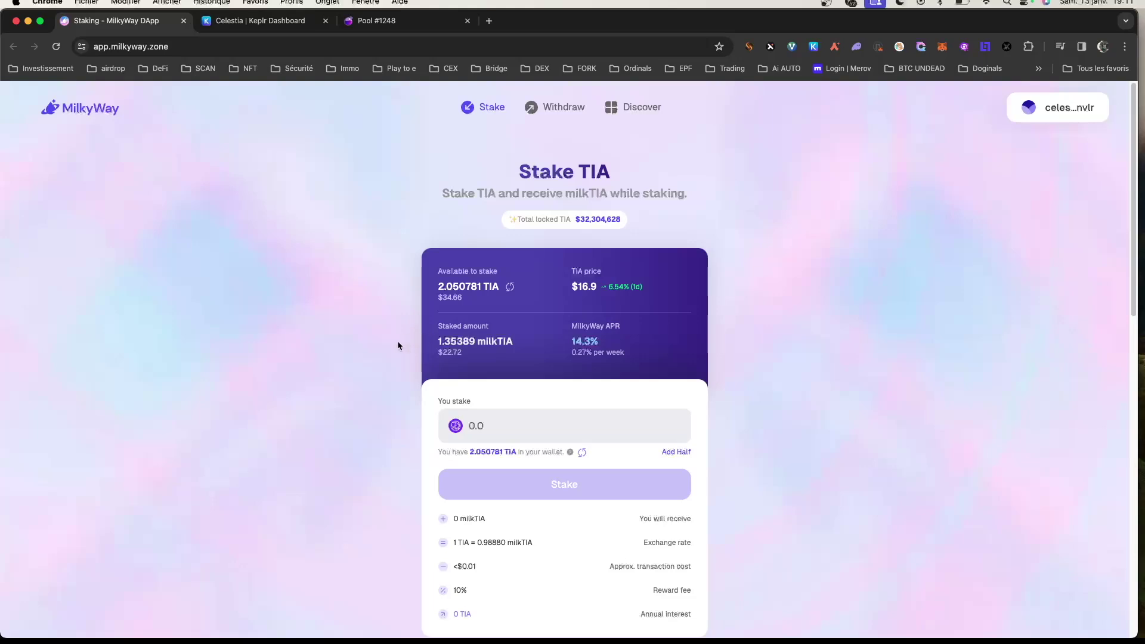
# Step: Set the amount to stake on MilkyWay to 0.1 TIA
pyautogui.scroll(-3, 381, 338)
pyautogui.scroll(3, 393, 310)
pyautogui.scroll(-3, 495, 354)
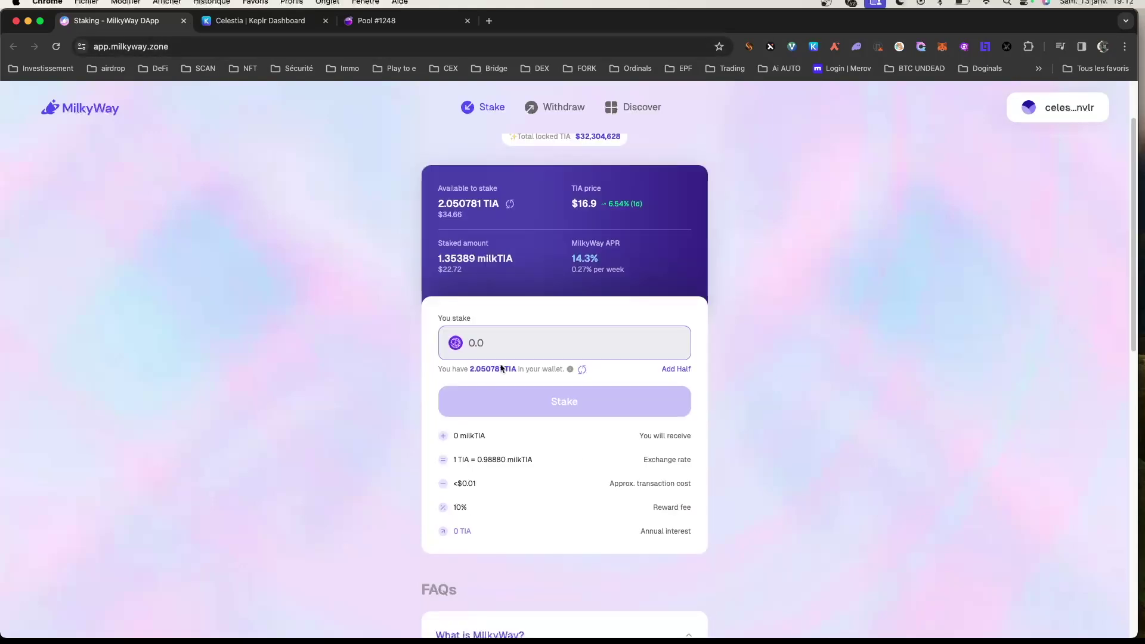
pyautogui.click(491, 346)
pyautogui.write('0.1')
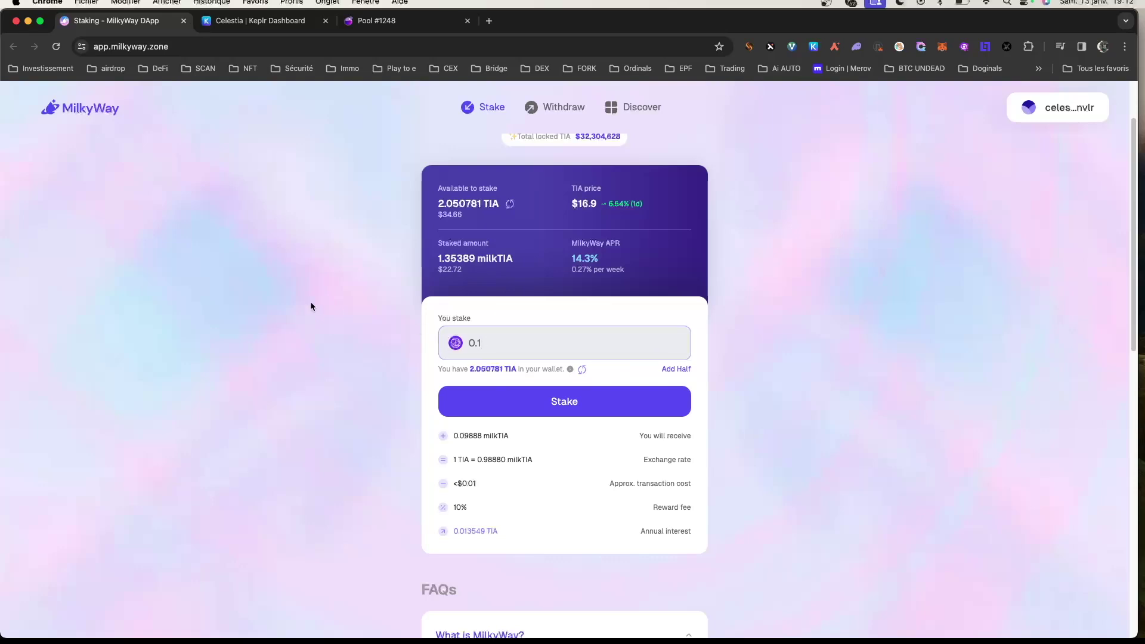
# Step: Try a stake amount of 1 TIA and return it to 0.1 TIA
pyautogui.moveTo(436, 259); pyautogui.dragTo(495, 261)
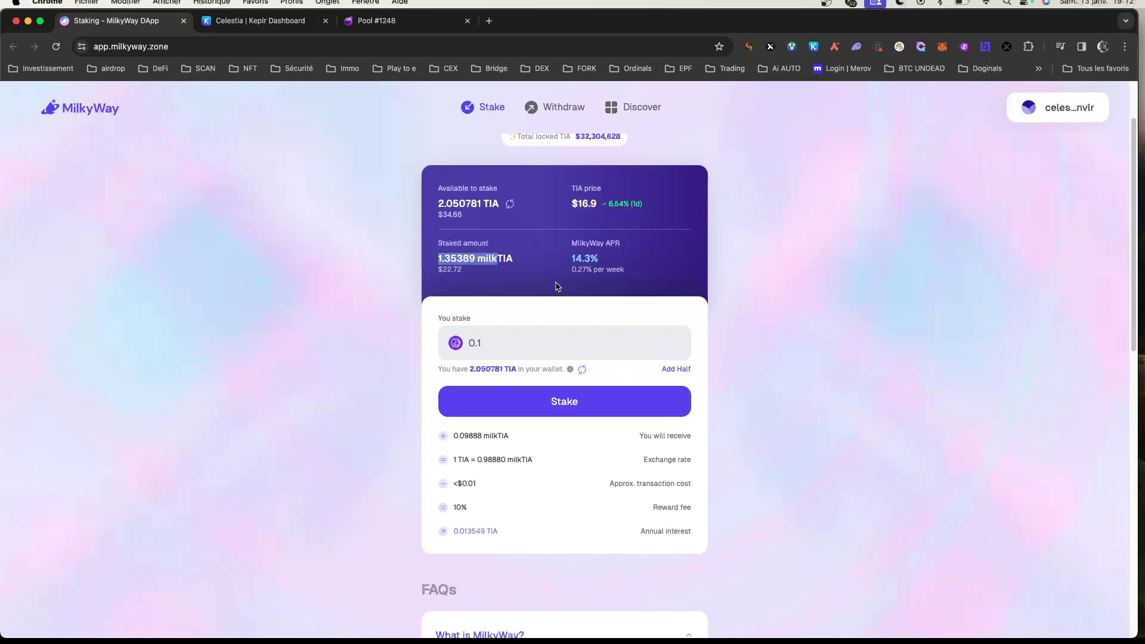
pyautogui.doubleClick(490, 343)
pyautogui.write('1')
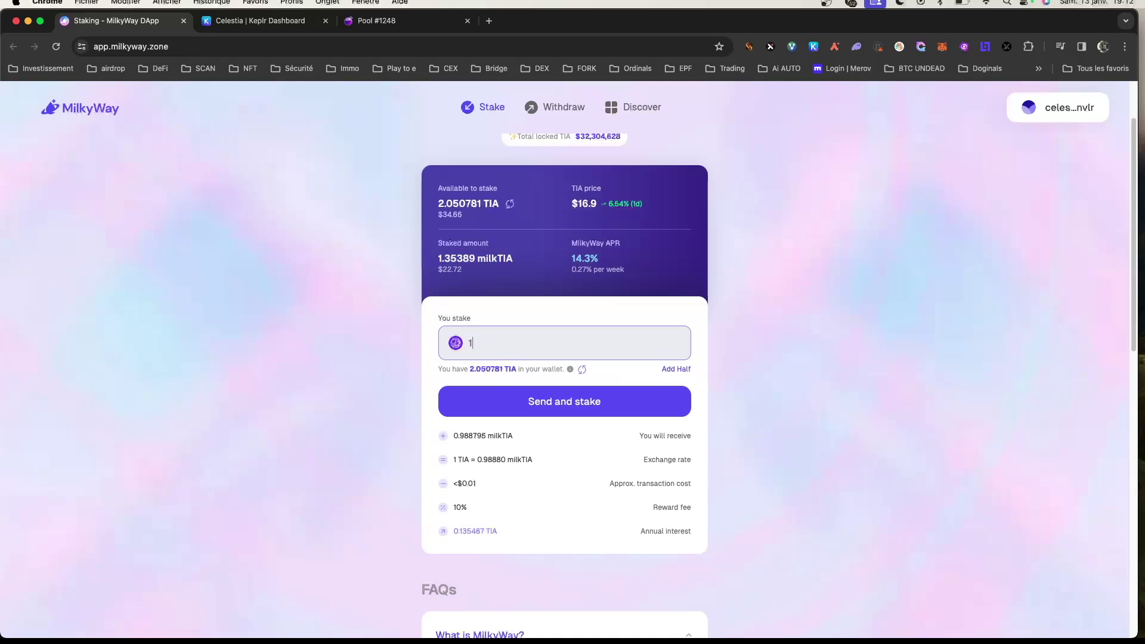
pyautogui.press('BackSpace')
pyautogui.write('0.1')
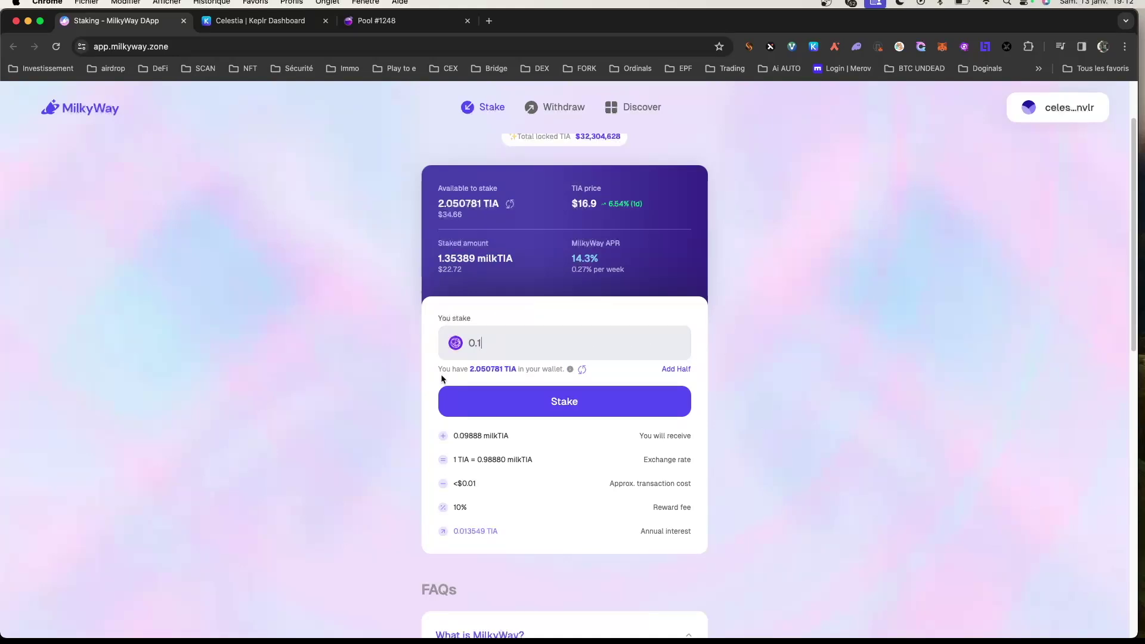
# Step: Submit the 0.1 TIA stake on MilkyWay and approve the transaction in Keplr
pyautogui.click(565, 405)
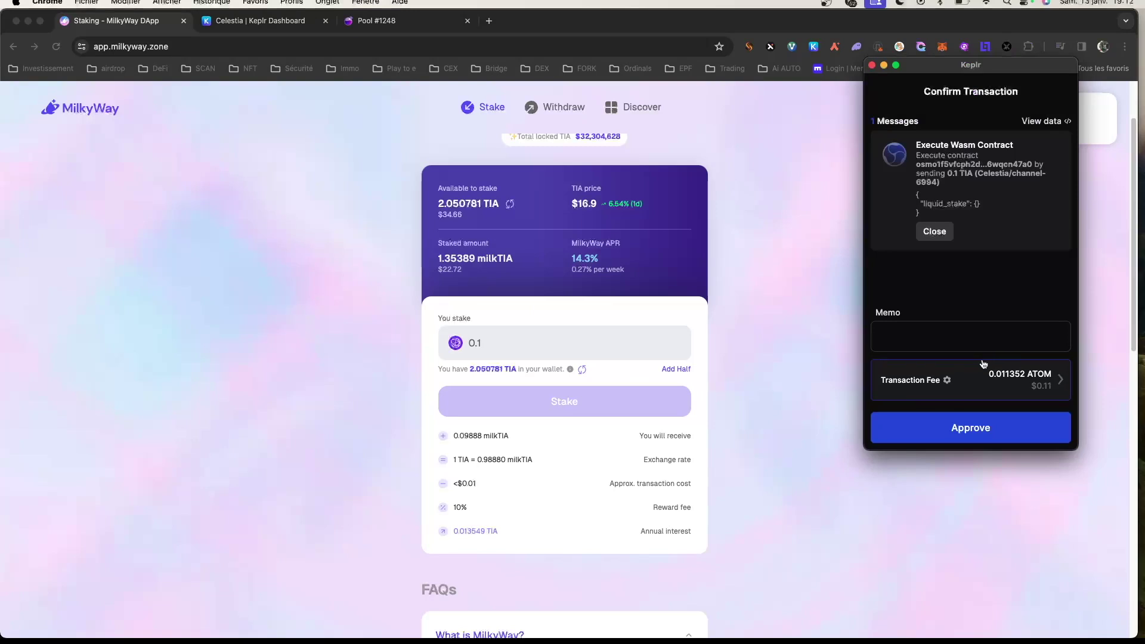
pyautogui.click(1007, 436)
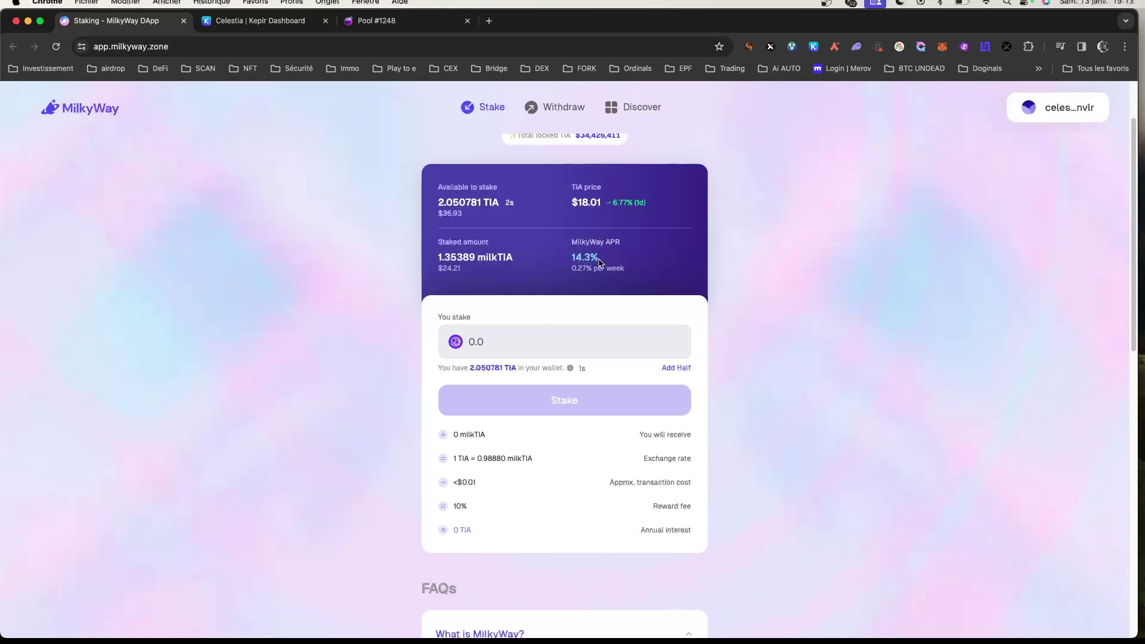
pyautogui.moveTo(602, 258); pyautogui.dragTo(571, 262)
# Step: Switch to Osmosis, show its liquidity pools and search the Discover Pools list for "tia"
pyautogui.press('super+3')
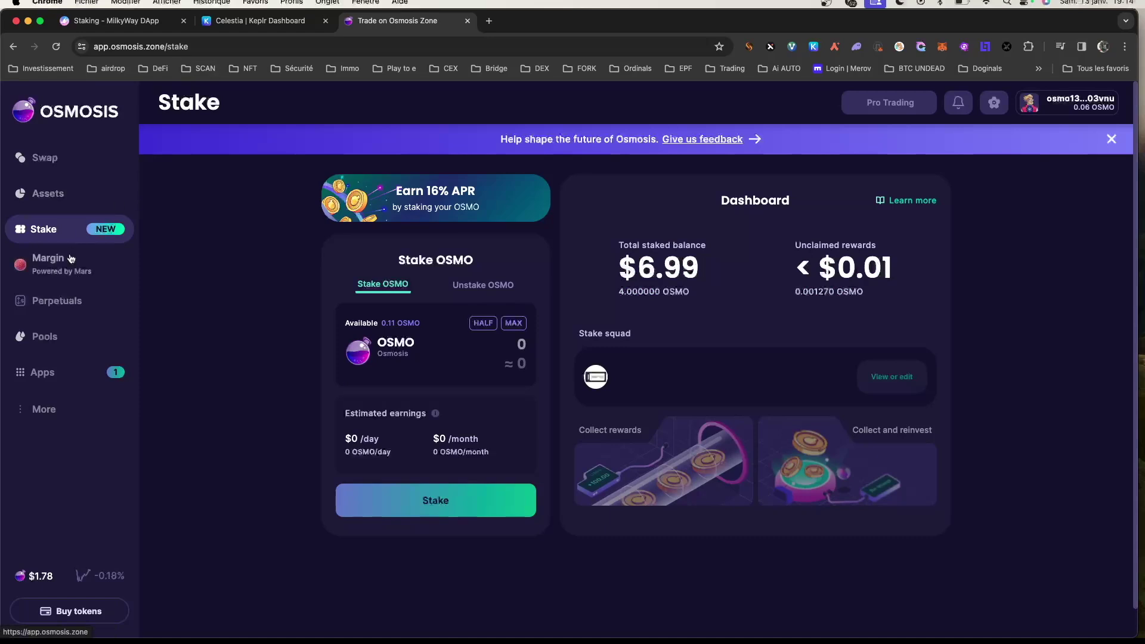
pyautogui.click(52, 339)
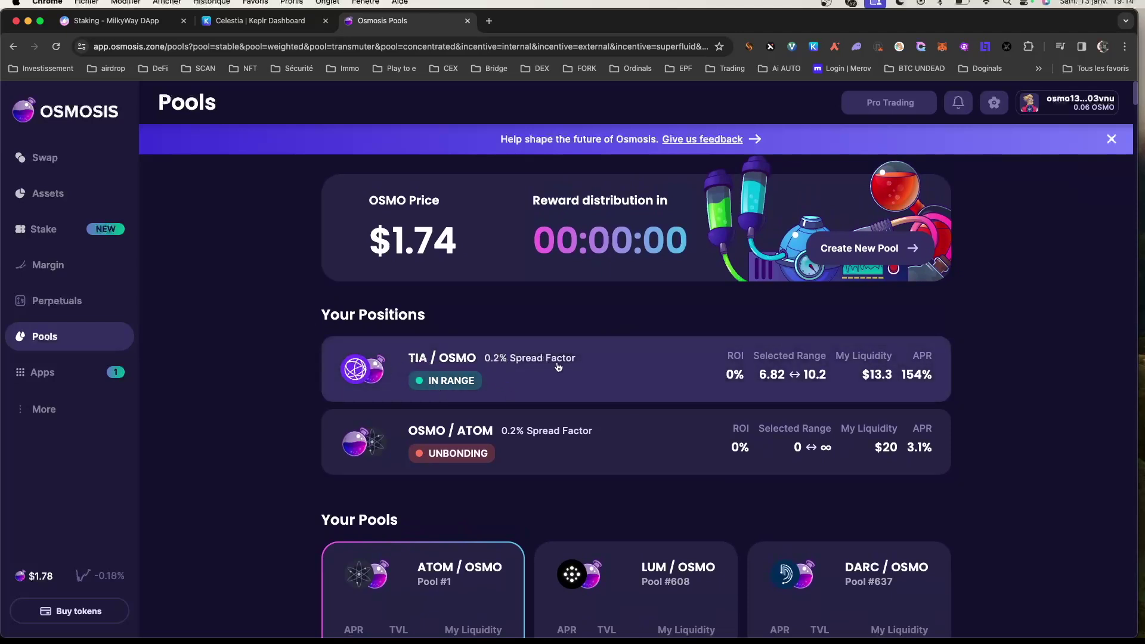
pyautogui.scroll(-8, 558, 366)
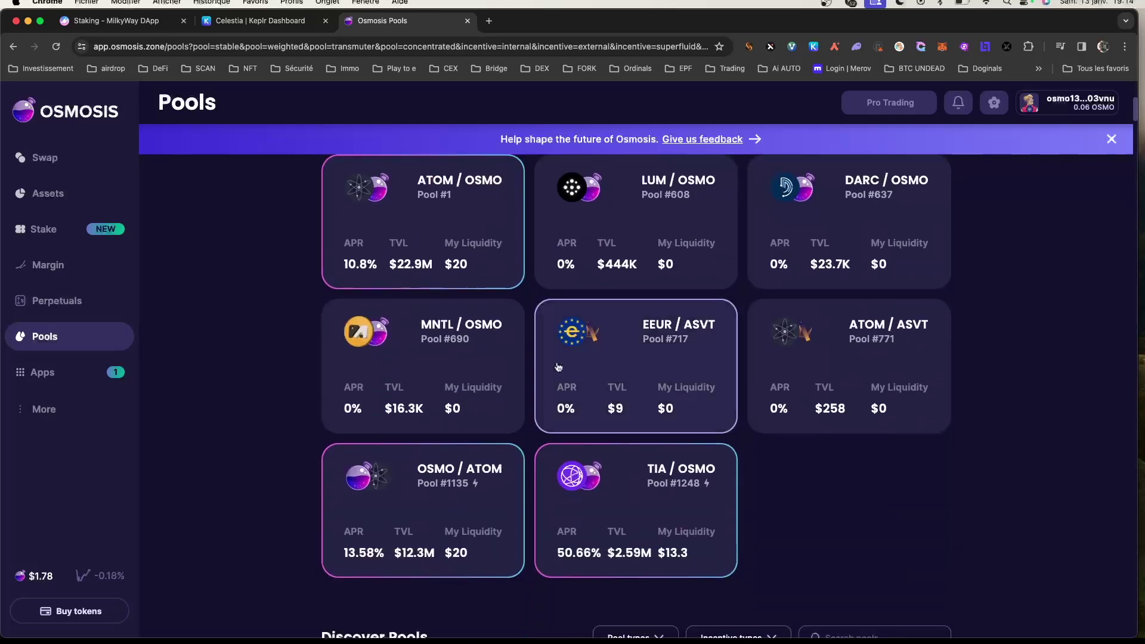
pyautogui.scroll(-2, 869, 460)
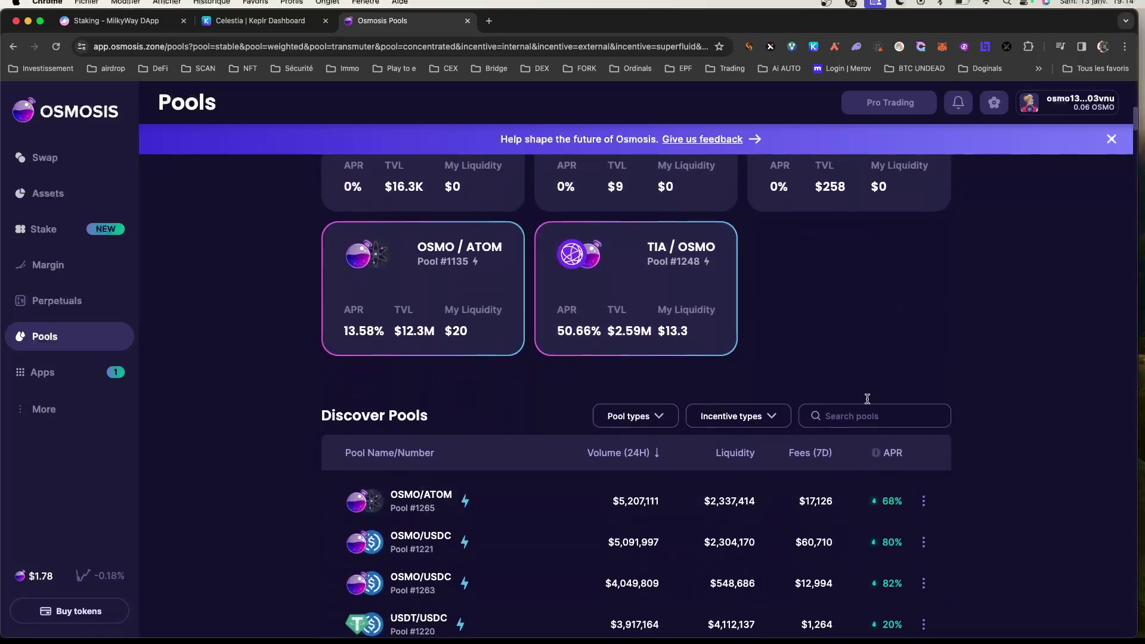
pyautogui.scroll(-1, 859, 427)
pyautogui.click(849, 379)
pyautogui.write('tia')
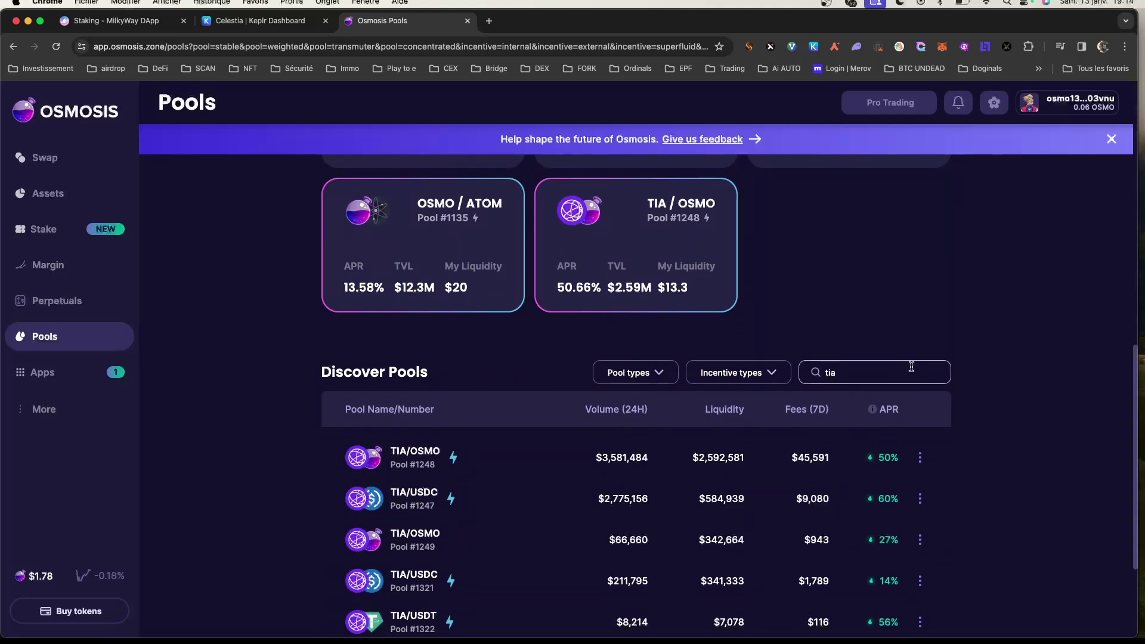
# Step: Open the TIA/OSMO pool #1248 from the search results
pyautogui.scroll(-3, 939, 364)
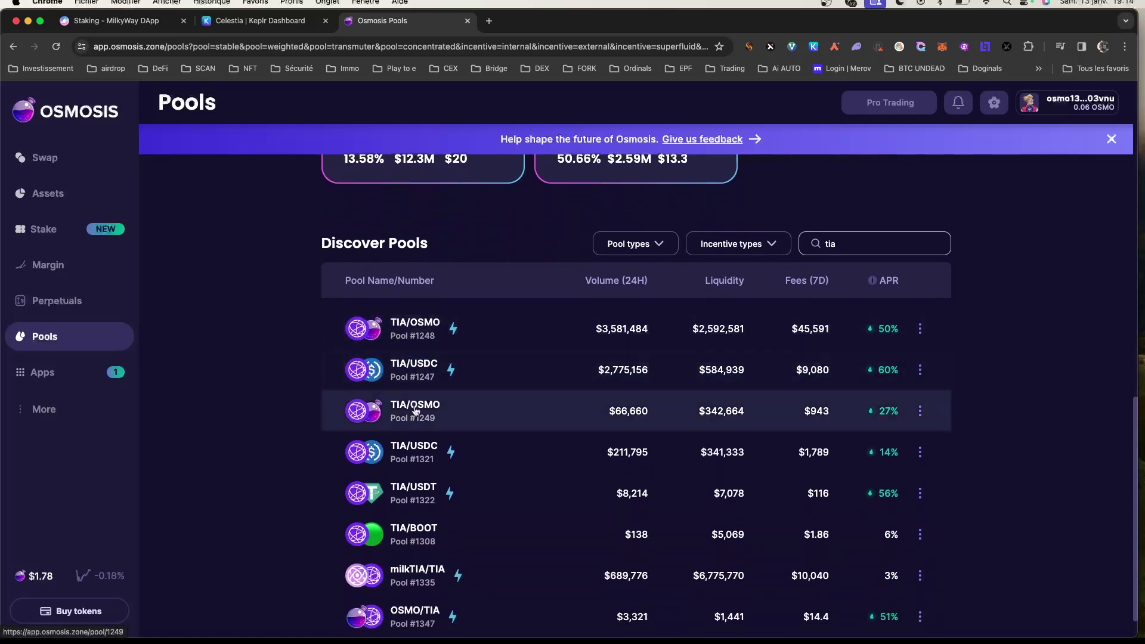
pyautogui.scroll(-1, 416, 410)
pyautogui.click(428, 287)
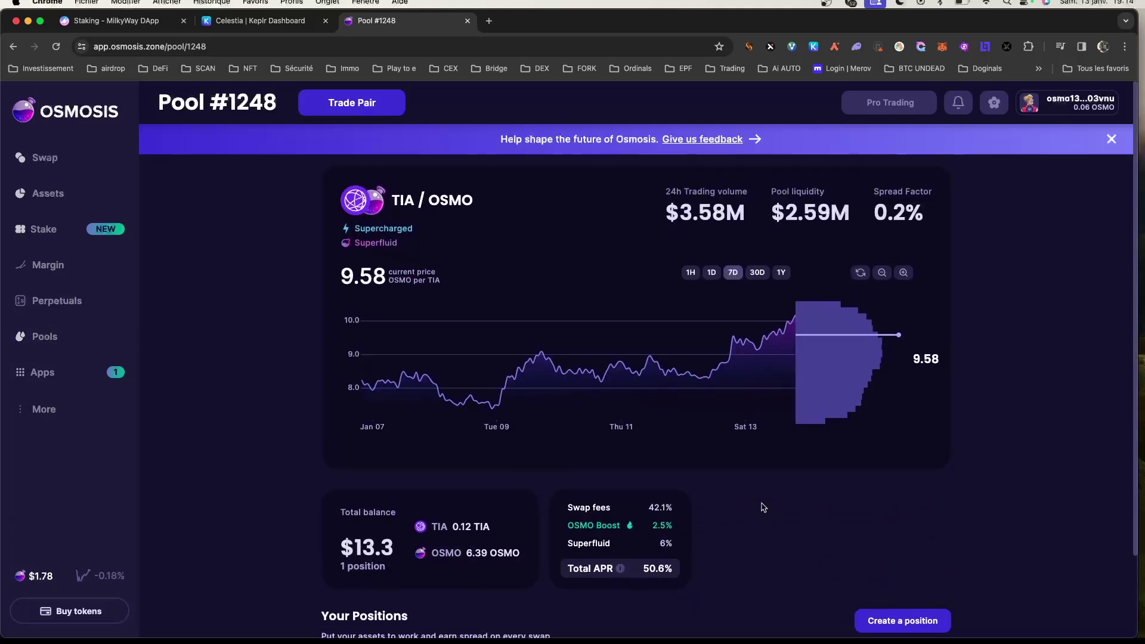
# Step: Start a new manual liquidity position in the TIA/OSMO pool, comparing the Passive and Moderate volatility strategies and choosing Moderate
pyautogui.scroll(-3, 764, 508)
pyautogui.click(933, 526)
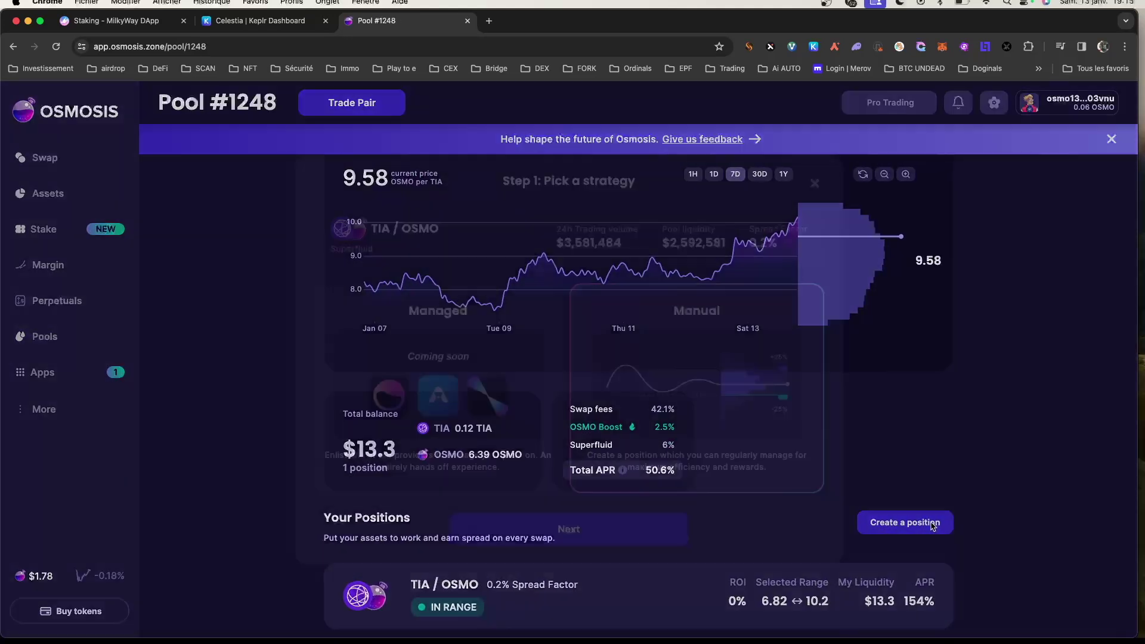
pyautogui.click(604, 528)
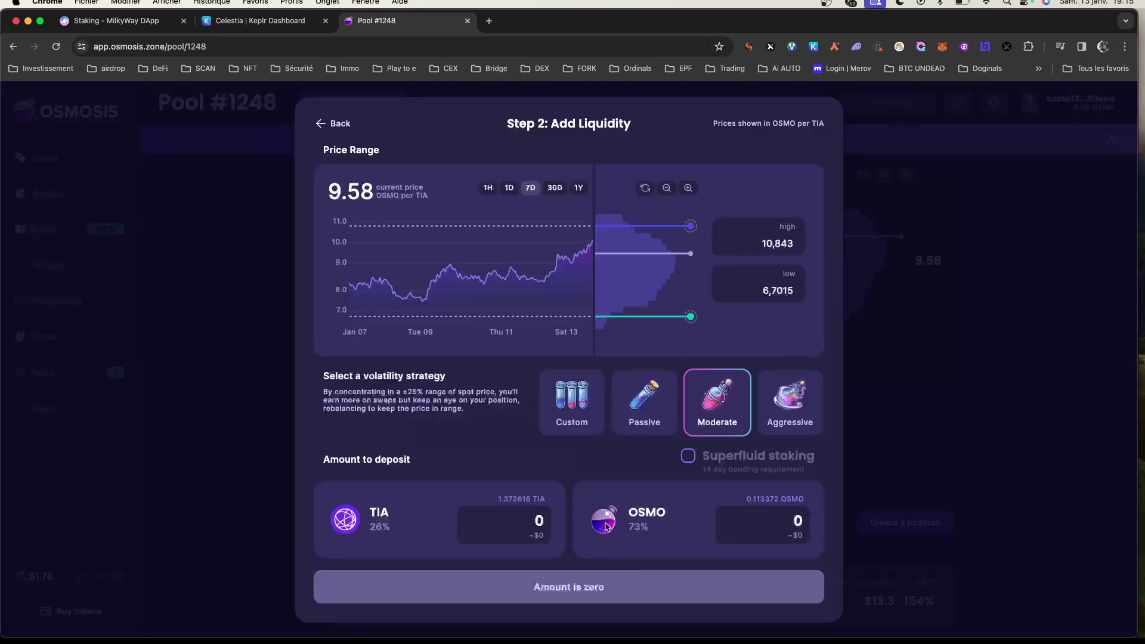
pyautogui.click(635, 409)
pyautogui.click(715, 423)
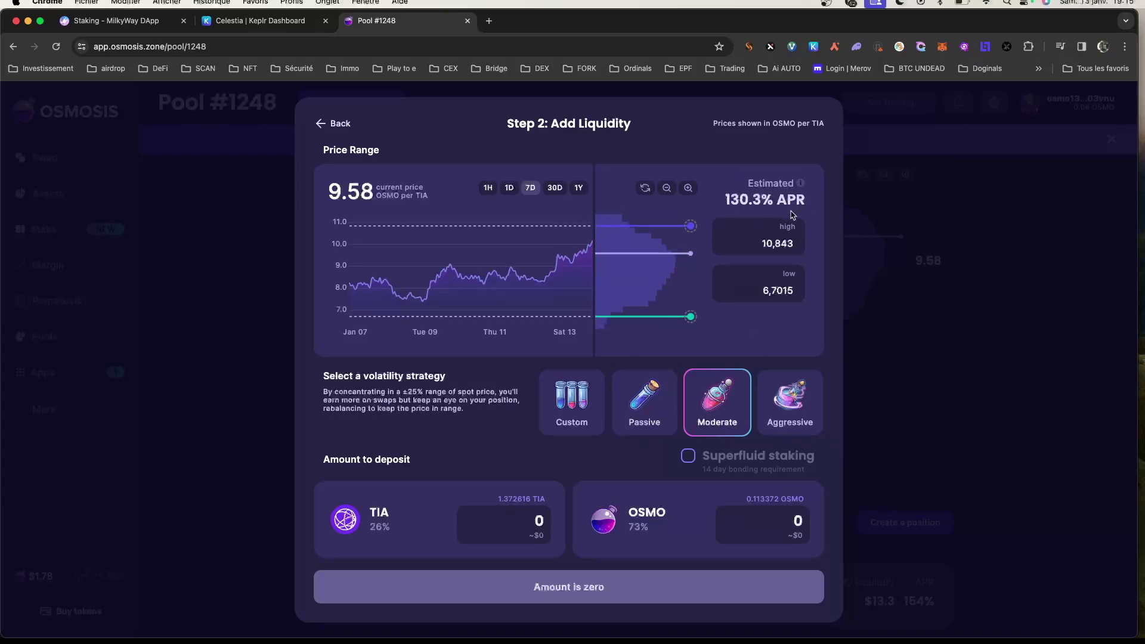
pyautogui.click(663, 413)
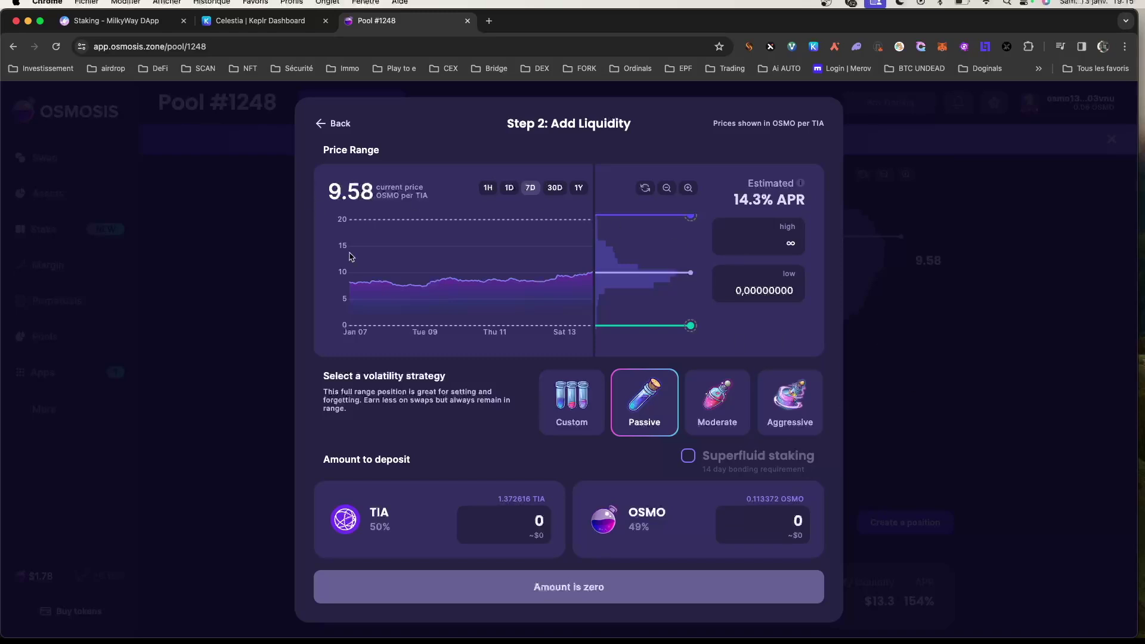
pyautogui.click(727, 406)
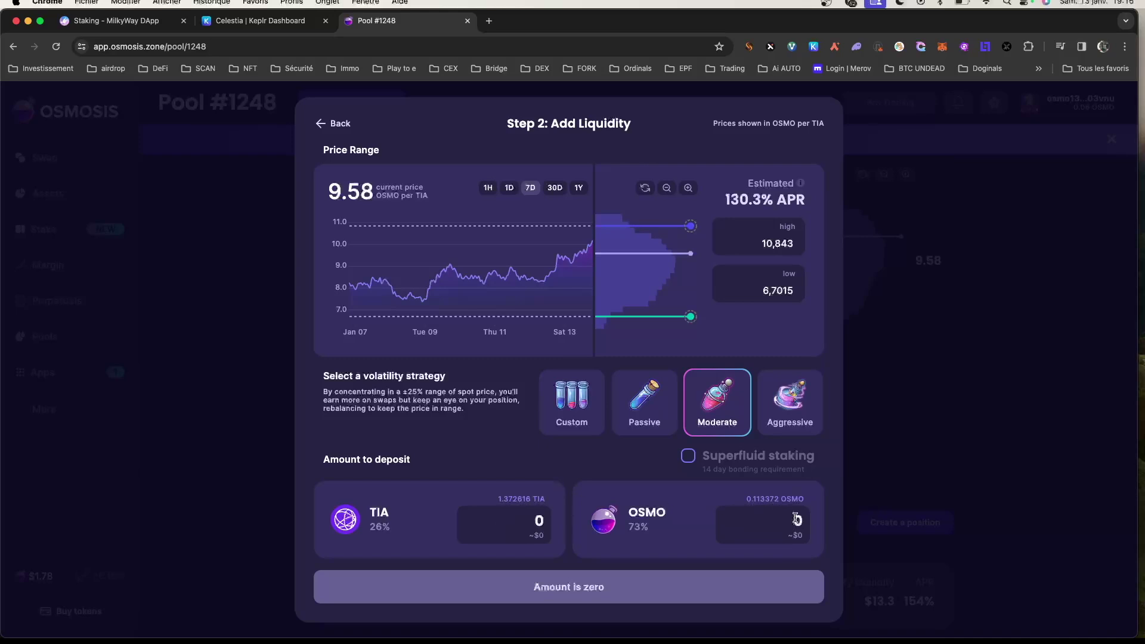
# Step: Try to add liquidity to the Moderate position with a deposit of 0.1 OSMO
pyautogui.write('1')
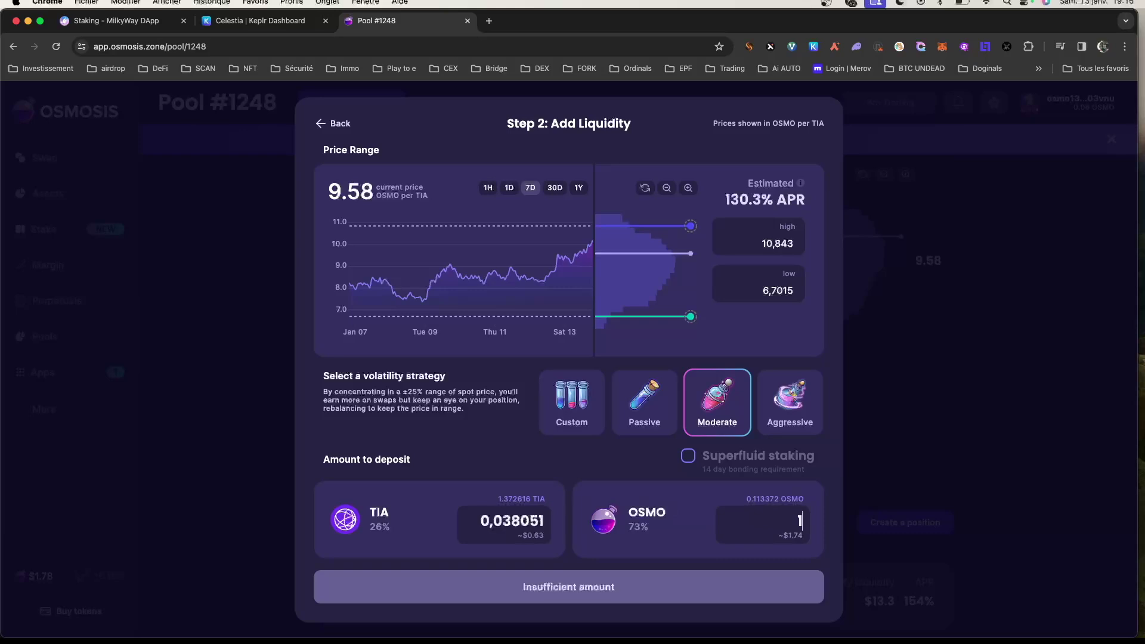
pyautogui.press('BackSpace')
pyautogui.write('0,1')
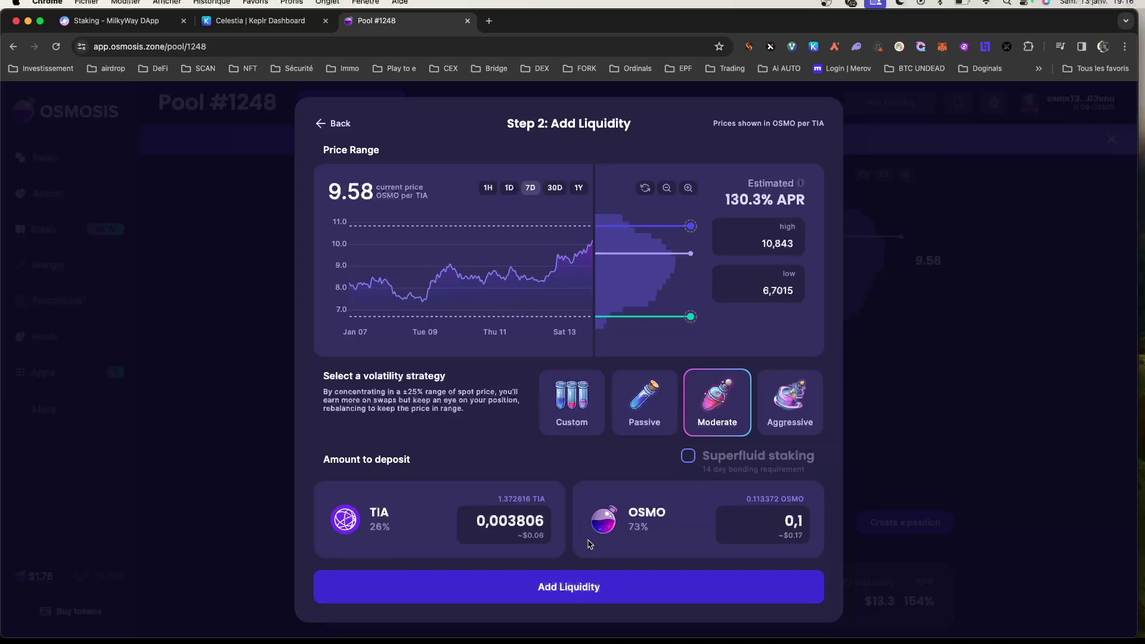
pyautogui.click(631, 593)
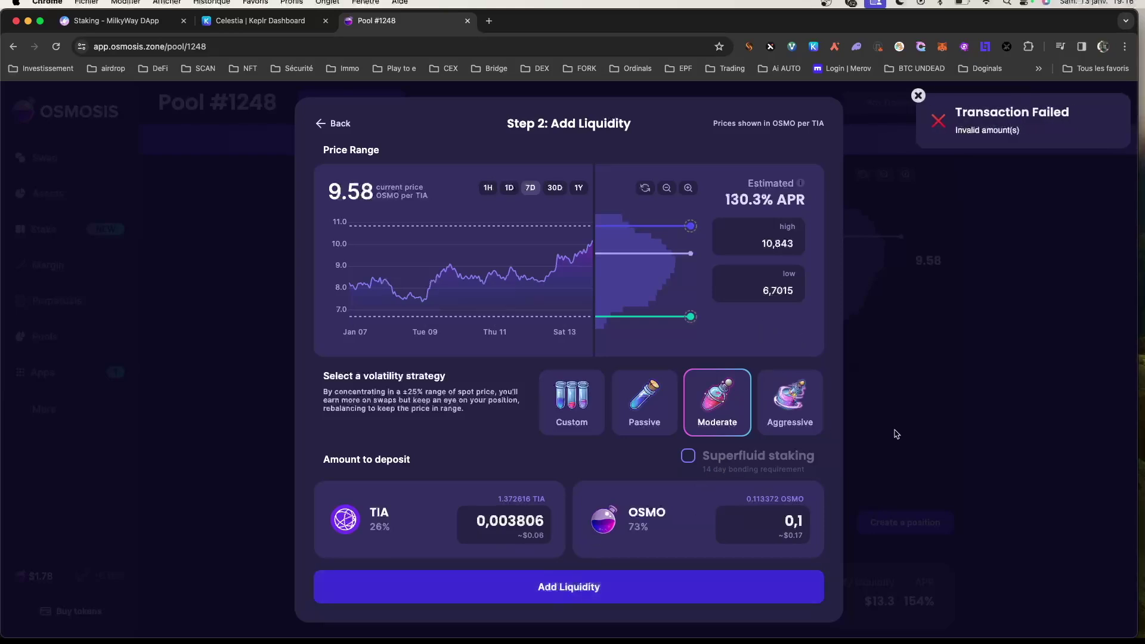
# Step: Try OSMO deposit amounts of 1 and 4, and close the new position form without submitting
pyautogui.doubleClick(797, 521)
pyautogui.write('1')
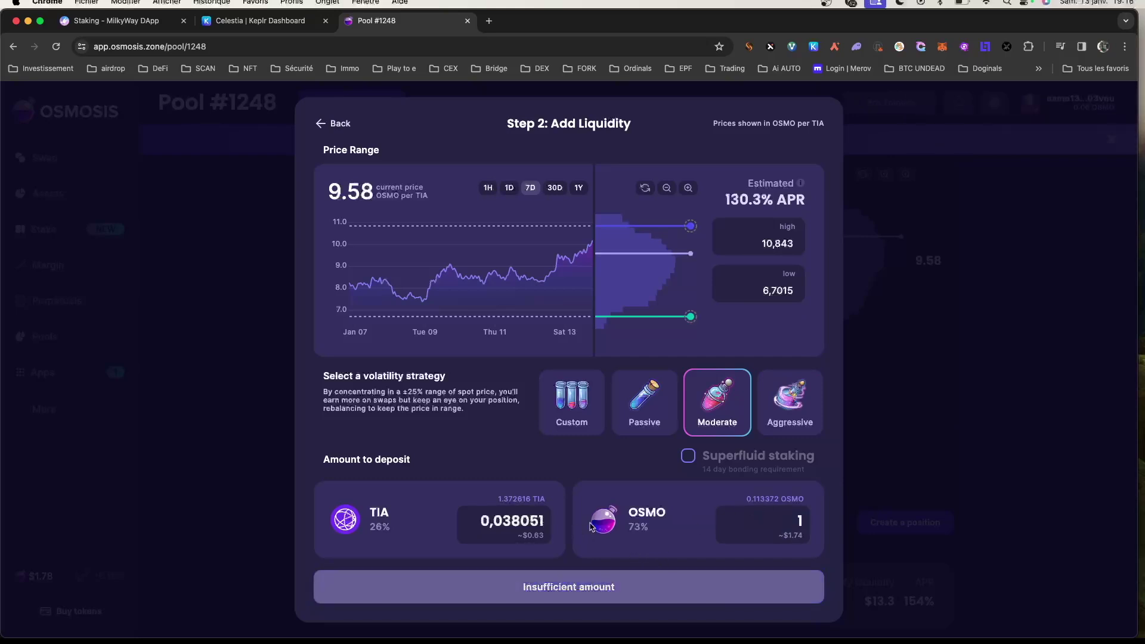
pyautogui.press('BackSpace')
pyautogui.write('0')
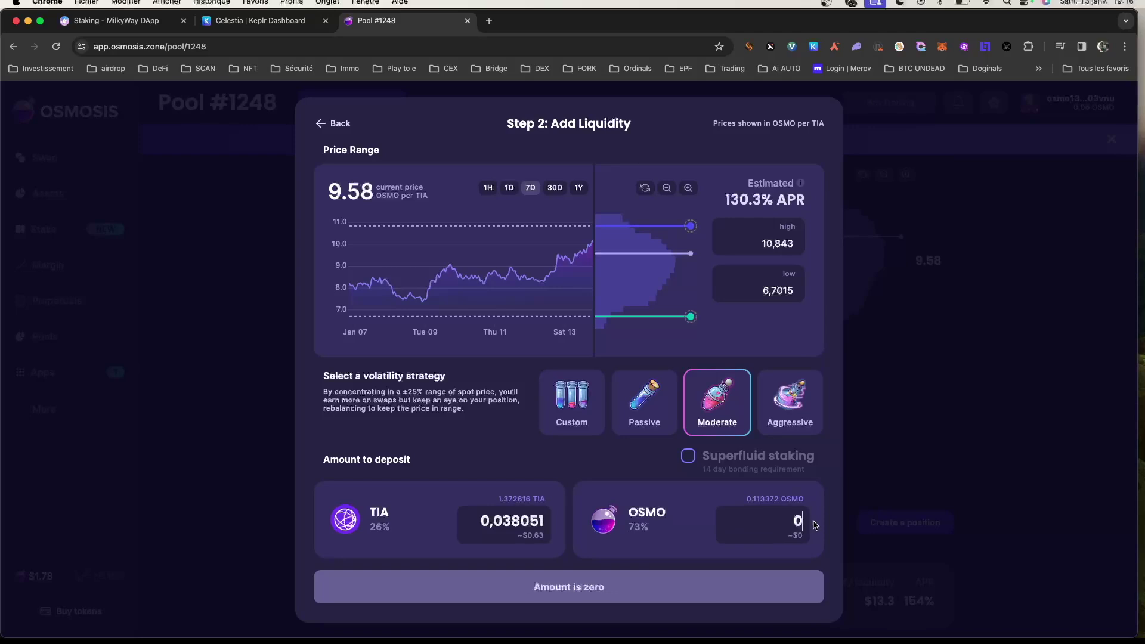
pyautogui.write('4')
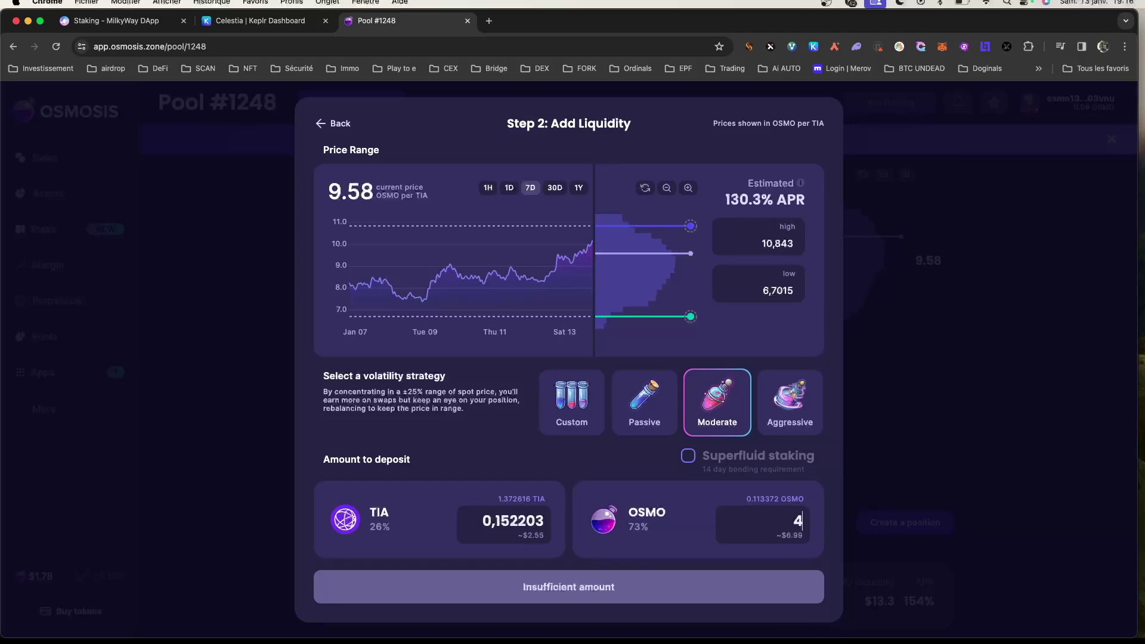
pyautogui.click(976, 464)
# Step: Review the existing TIA/OSMO position and show the Swap page with its choice of source token
pyautogui.scroll(-5, 538, 513)
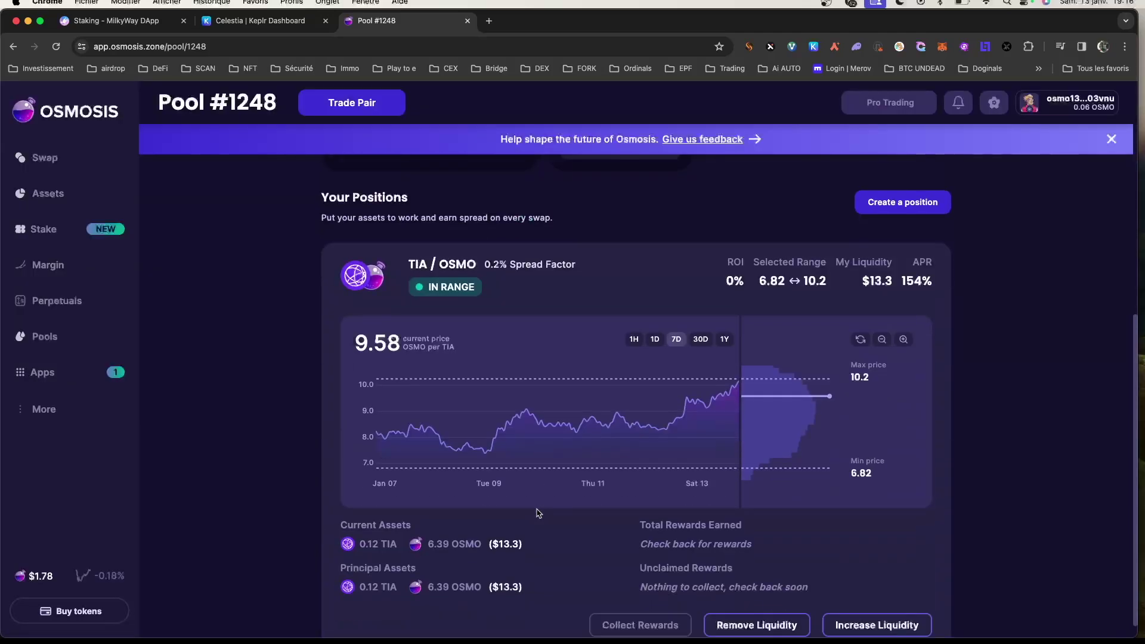
pyautogui.scroll(-1, 538, 513)
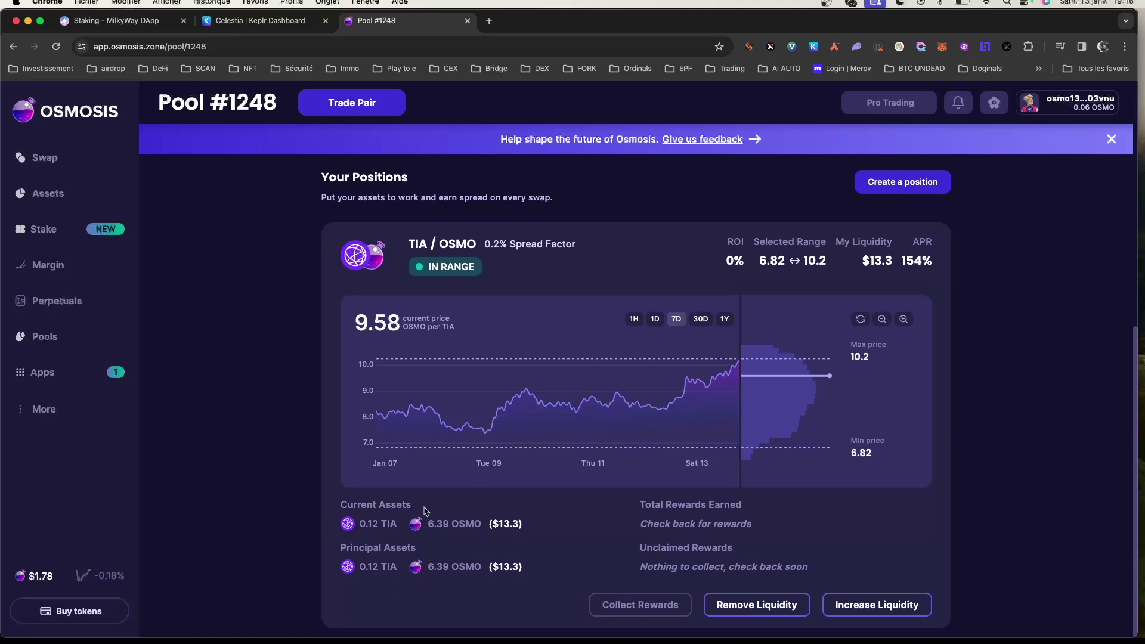
pyautogui.click(39, 162)
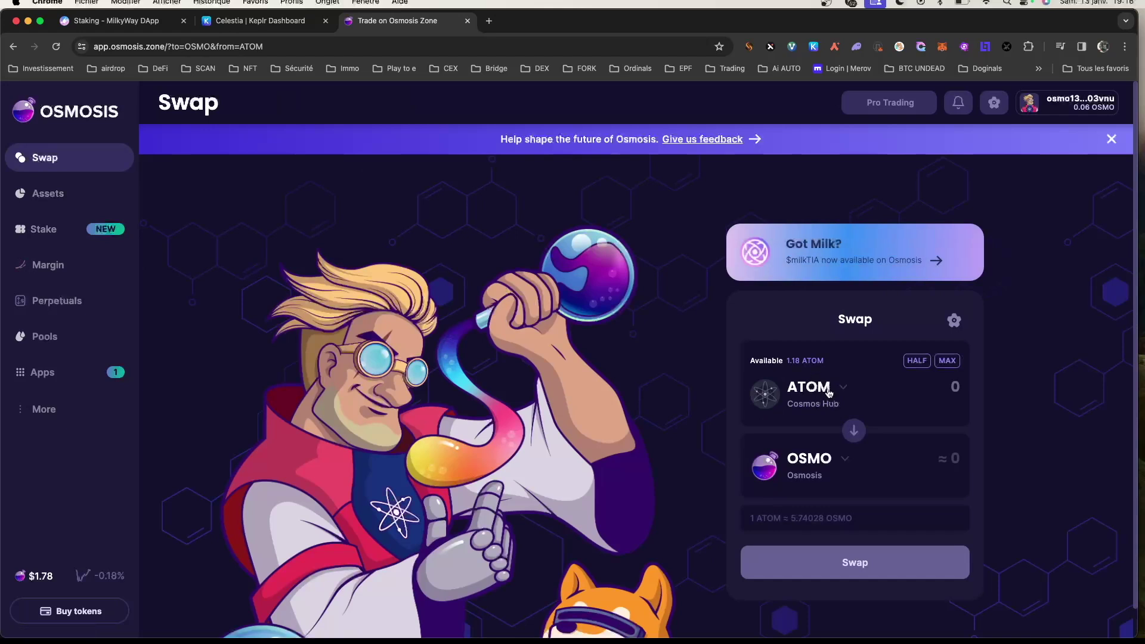
pyautogui.click(826, 389)
pyautogui.click(744, 356)
# Step: Return to the pools overview and examine the selected range, liquidity and APR of the current positions
pyautogui.click(44, 336)
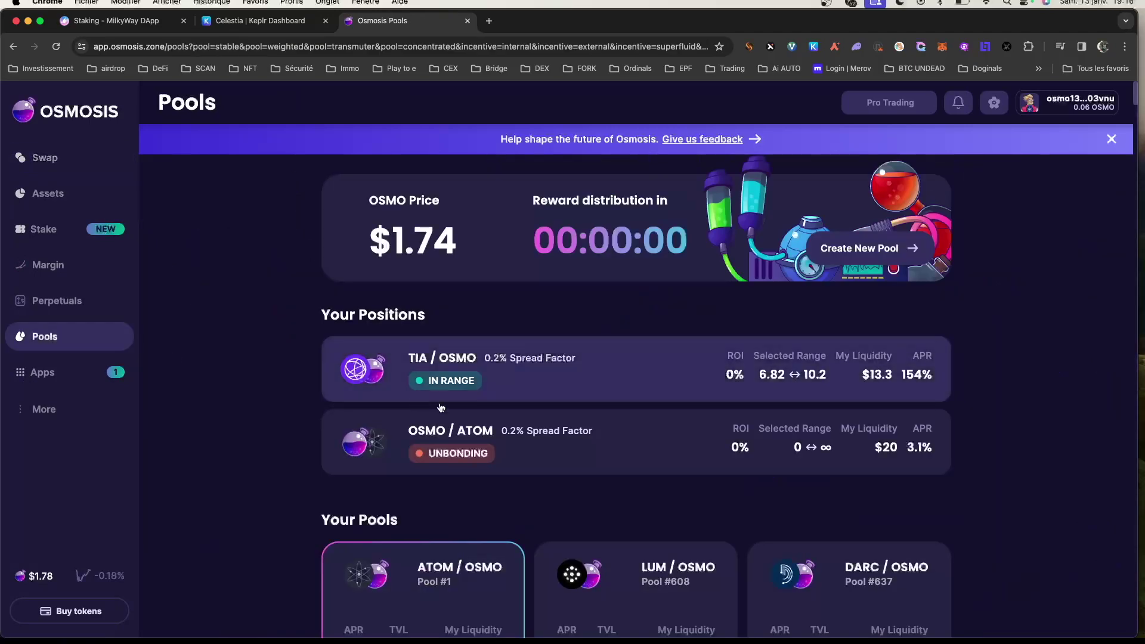
pyautogui.scroll(-1, 594, 358)
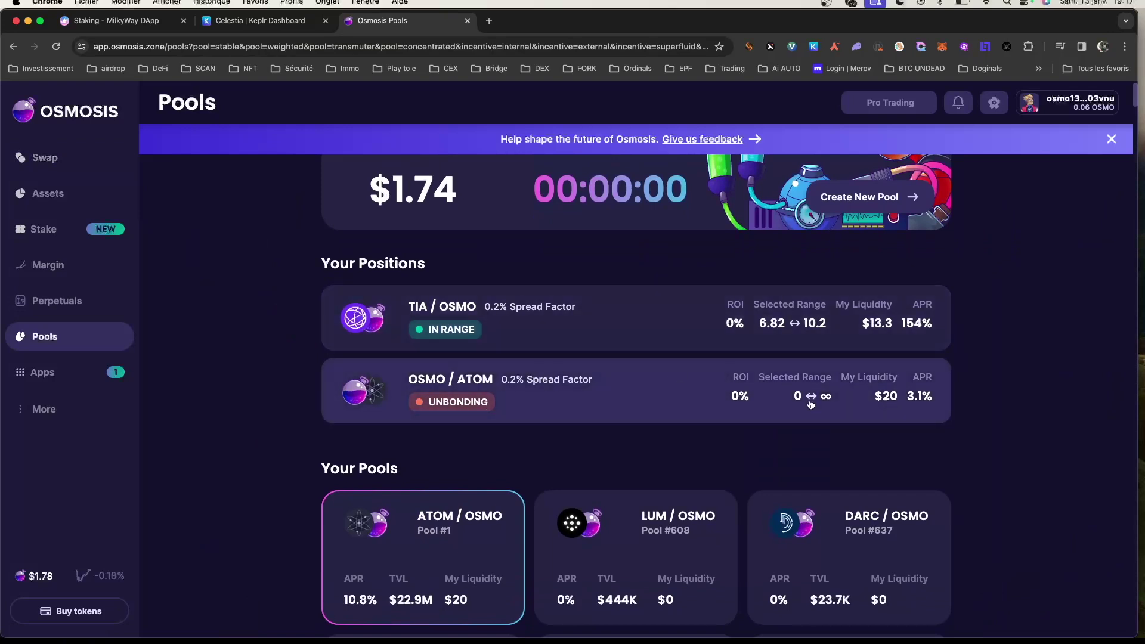
pyautogui.scroll(1, 588, 396)
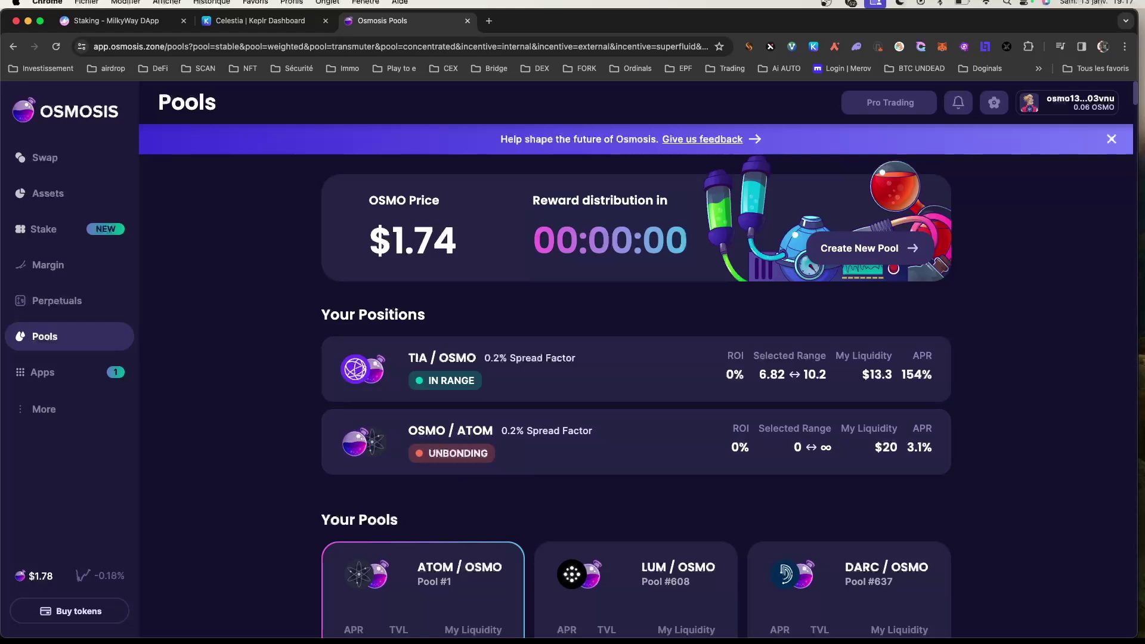
pyautogui.scroll(-1, 460, 313)
pyautogui.scroll(1, 460, 312)
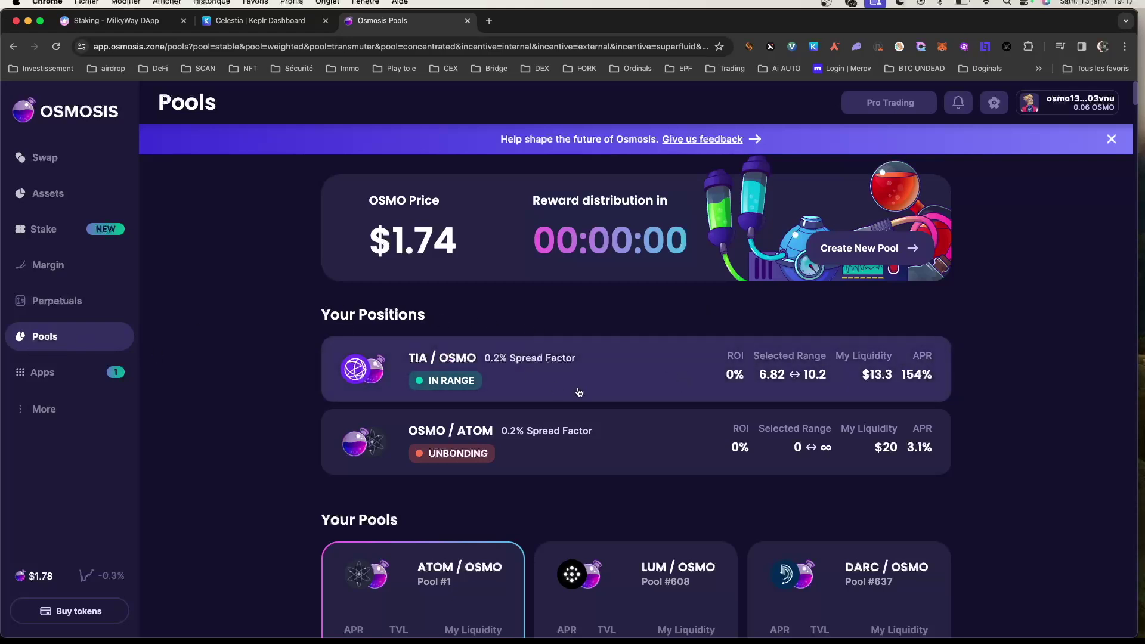
# Step: Expand the TIA/OSMO position to examine its price range, assets and rewards, and collapse it again
pyautogui.click(467, 380)
pyautogui.scroll(-2, 783, 467)
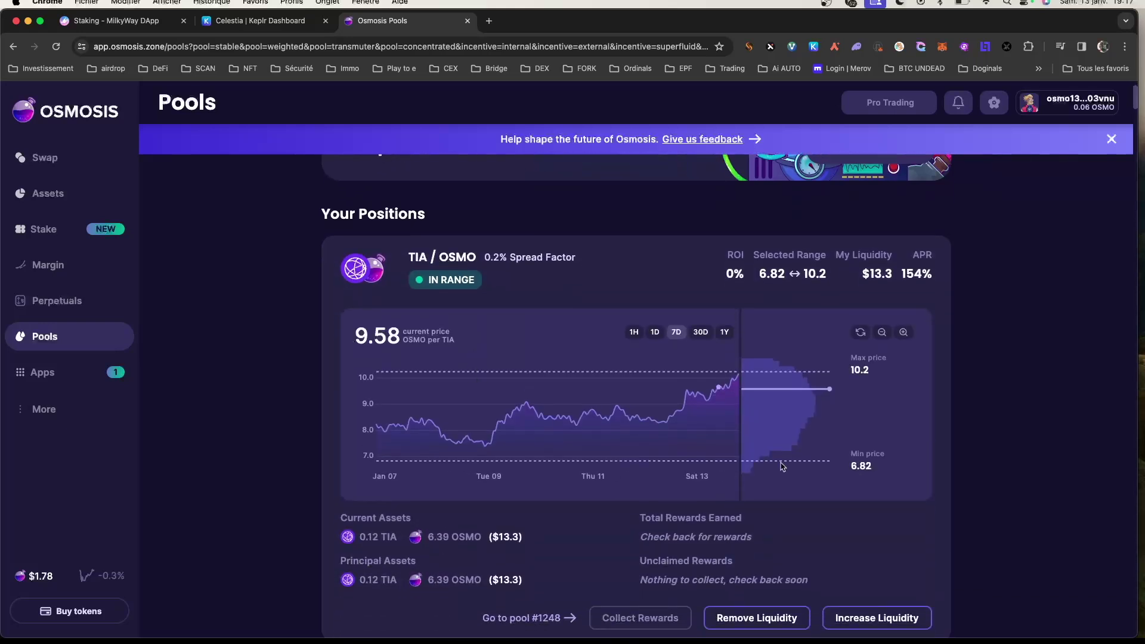
pyautogui.scroll(-1, 788, 463)
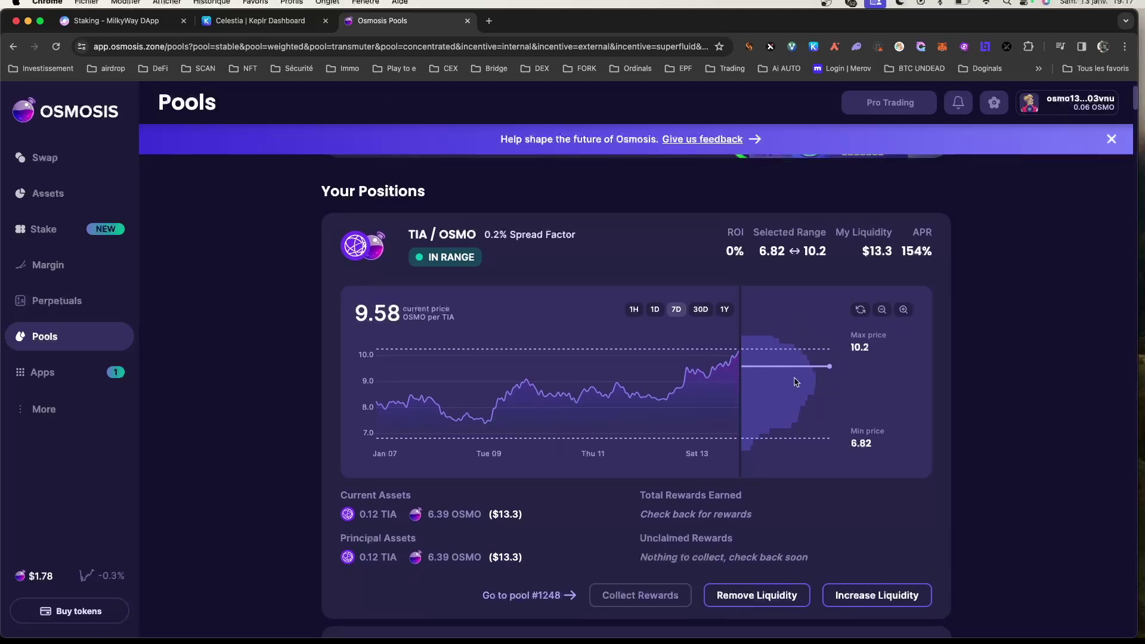
pyautogui.click(334, 358)
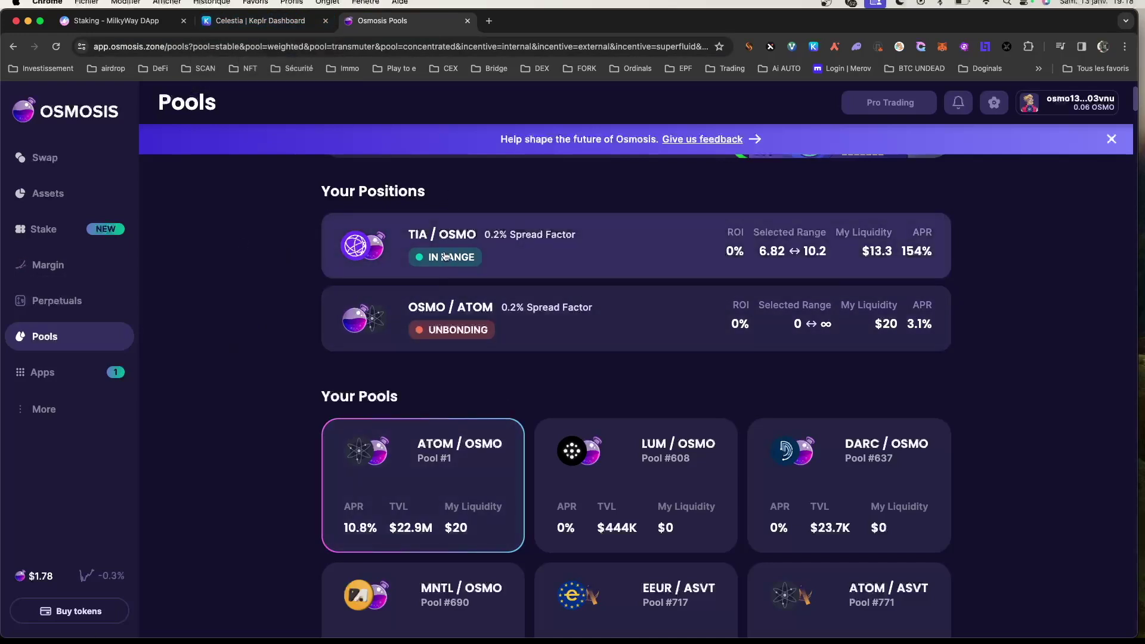
pyautogui.scroll(3, 444, 257)
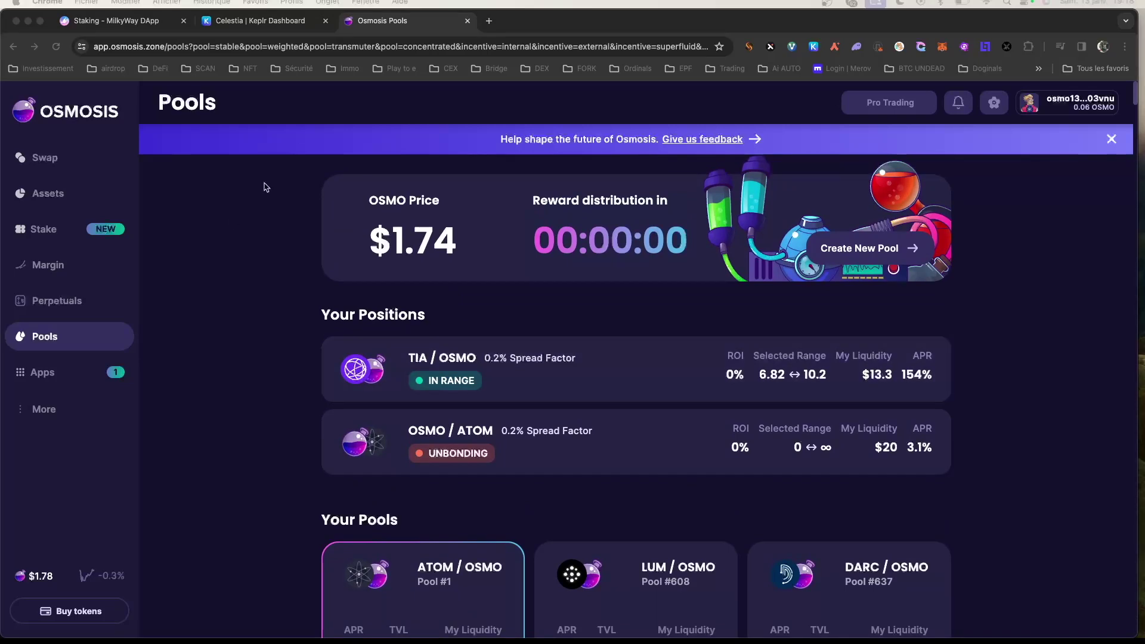
# Step: Switch to the Celestia page in Keplr Dashboard and examine the staked amount, available balance and current validator
pyautogui.click(263, 21)
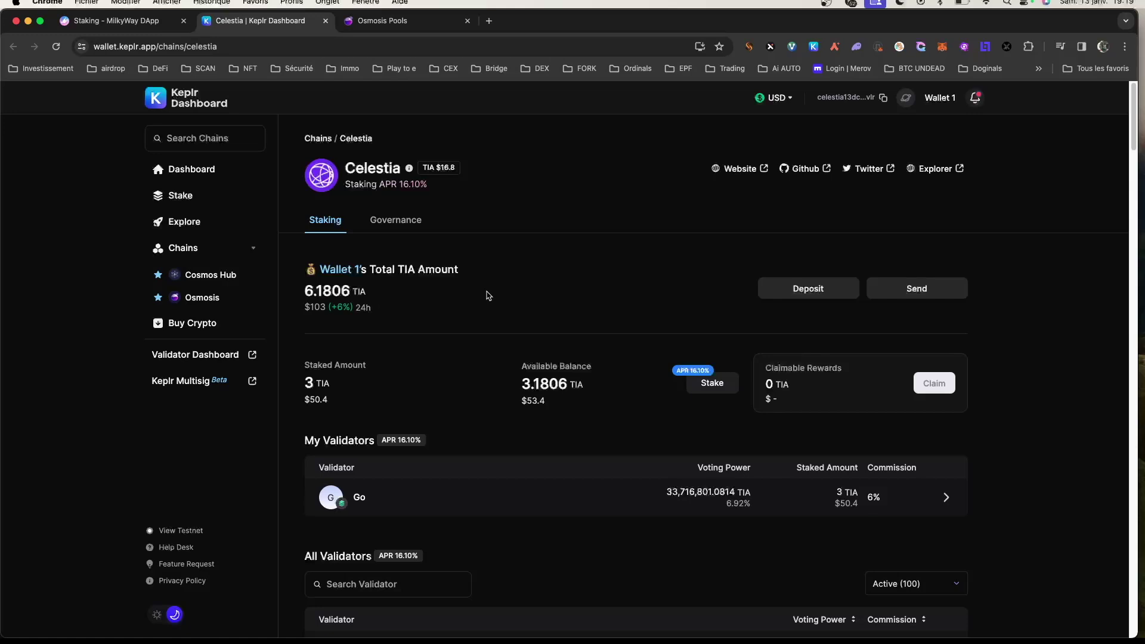
pyautogui.scroll(-1, 525, 319)
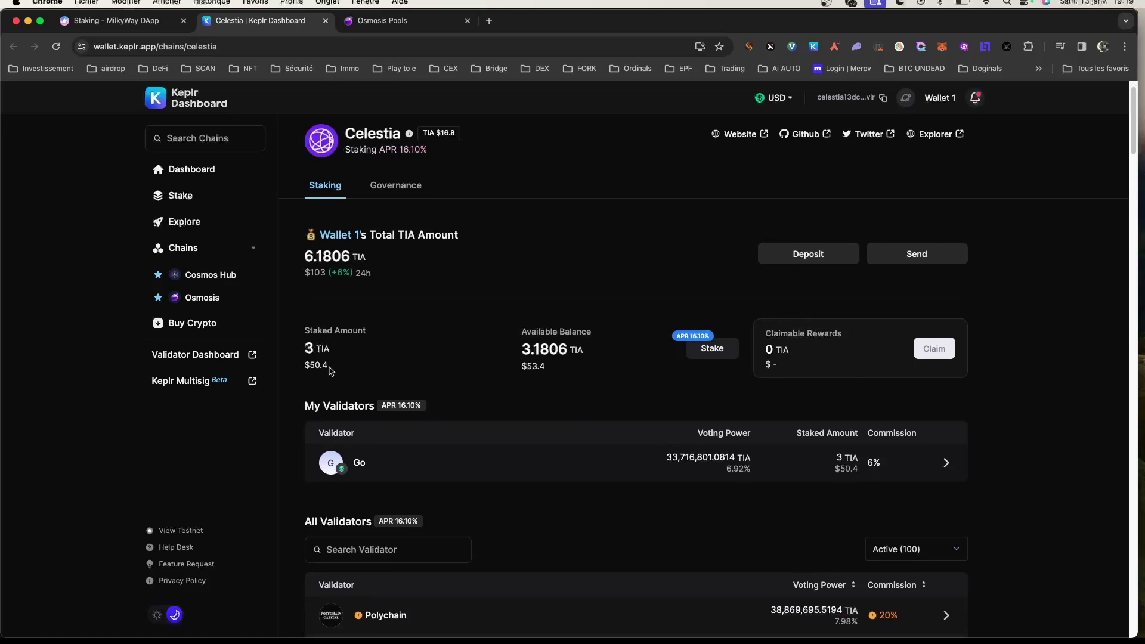
pyautogui.scroll(-5, 539, 358)
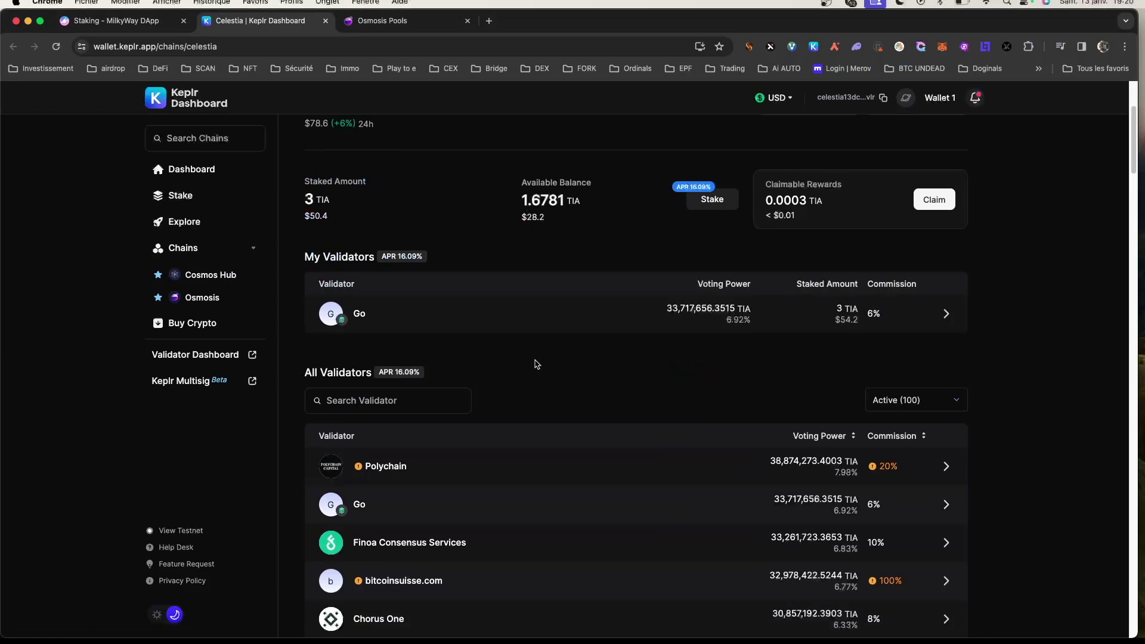
pyautogui.scroll(-1, 477, 473)
pyautogui.scroll(2, 616, 470)
pyautogui.scroll(-2, 580, 477)
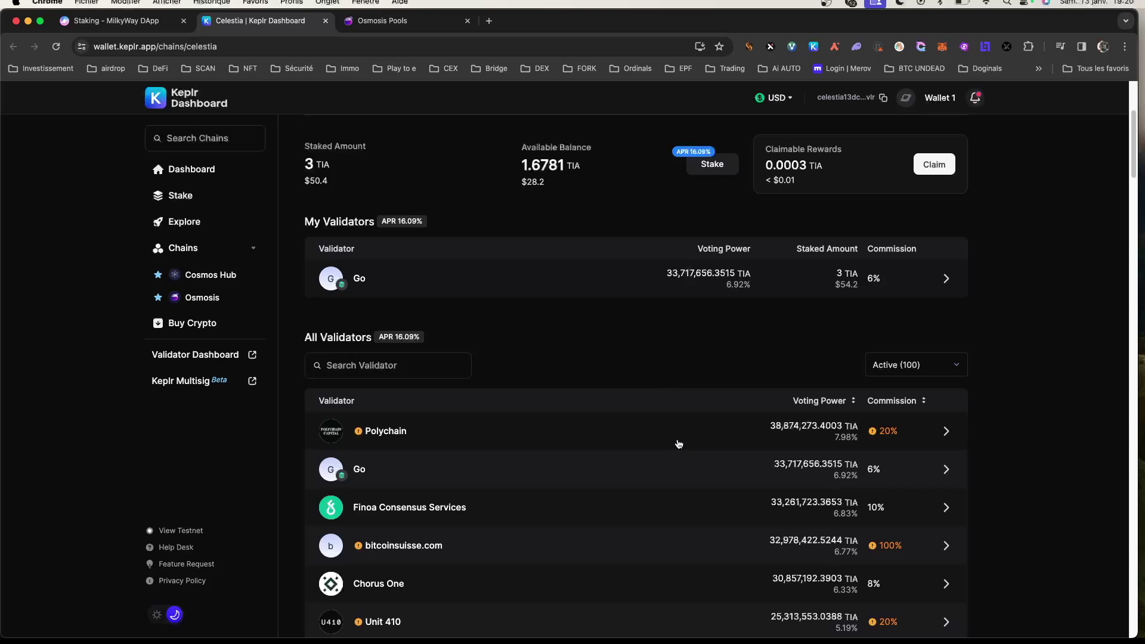
# Step: Examine the voting power and commission of the validators in the All Validators list
pyautogui.scroll(-1, 775, 449)
pyautogui.scroll(-2, 870, 488)
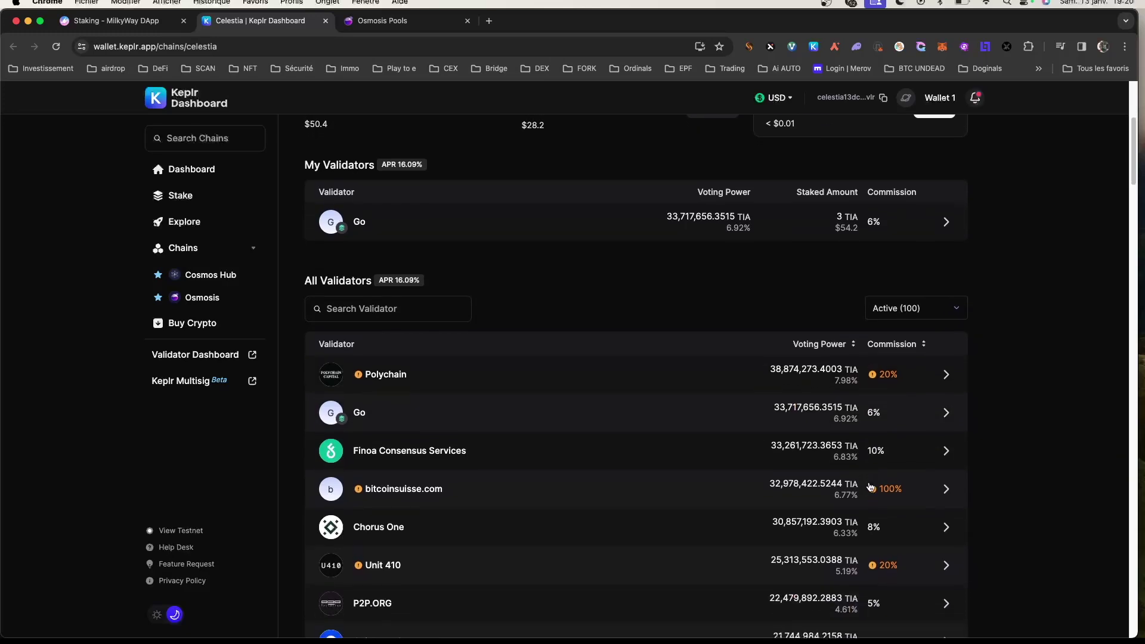
pyautogui.scroll(-3, 870, 487)
pyautogui.scroll(-5, 664, 467)
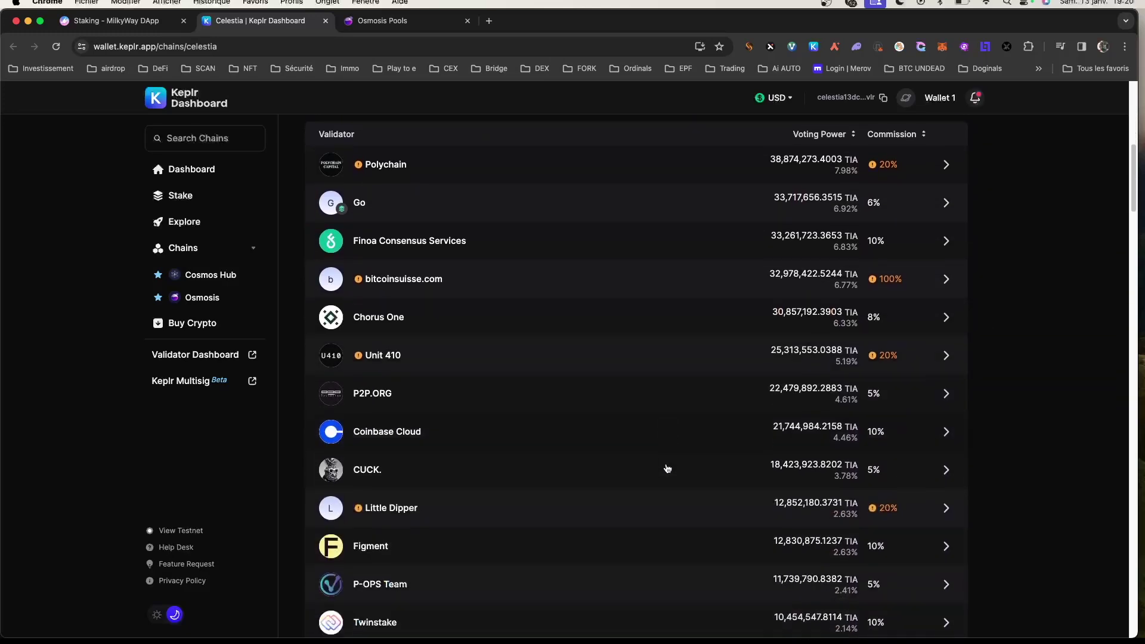
pyautogui.scroll(-2, 667, 469)
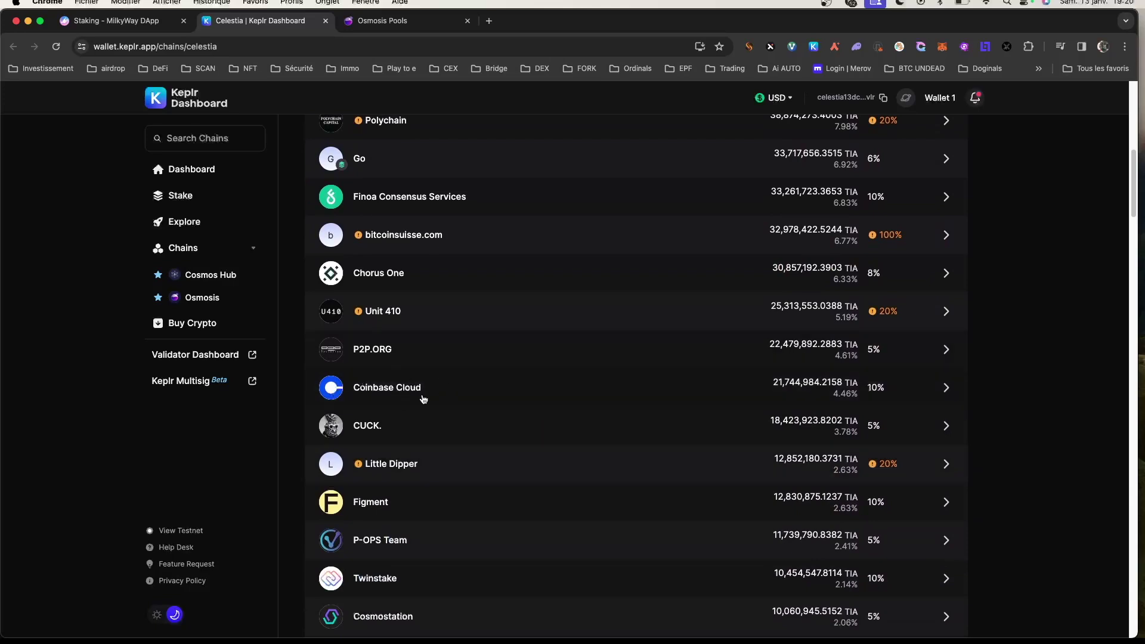
pyautogui.scroll(-1, 488, 428)
pyautogui.scroll(-5, 491, 430)
pyautogui.scroll(-2, 491, 430)
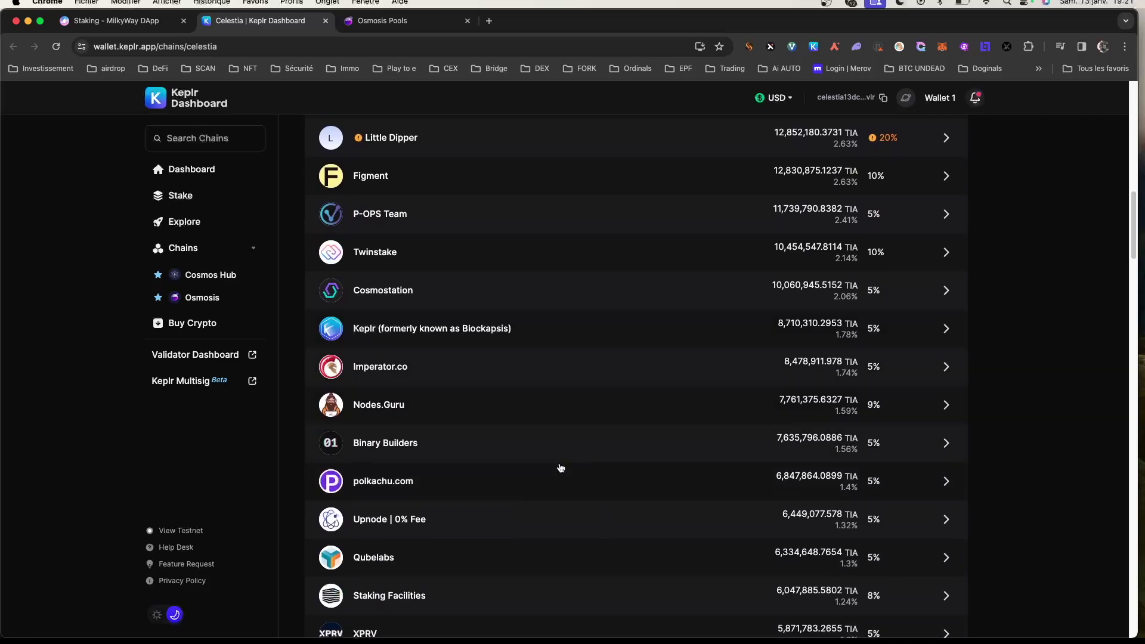
pyautogui.scroll(15, 498, 455)
pyautogui.scroll(-1, 499, 455)
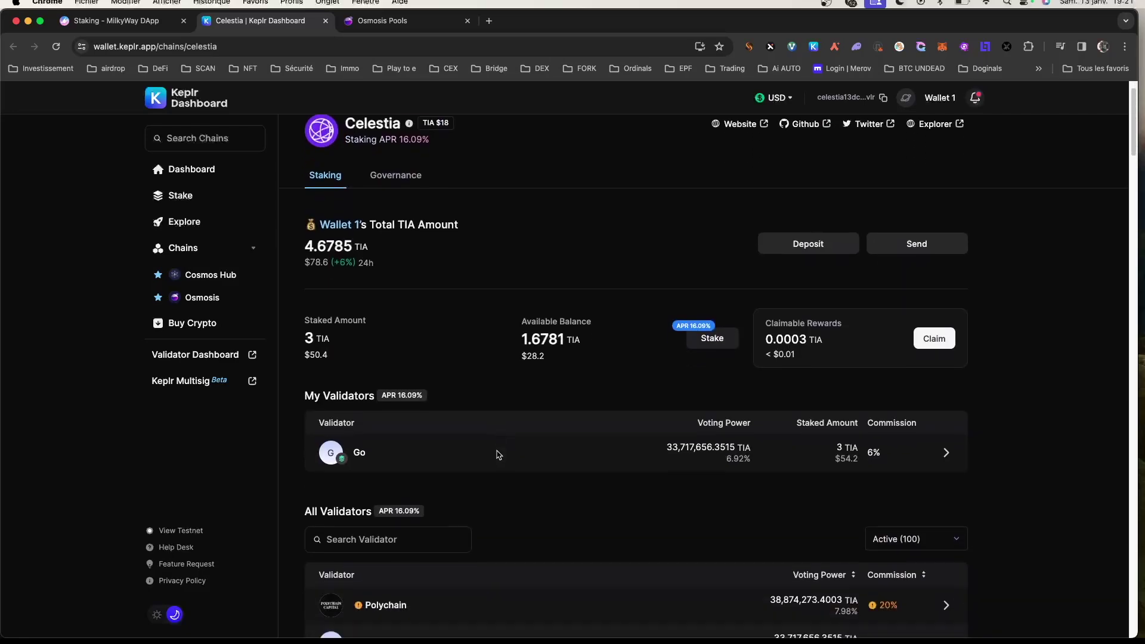
# Step: Start redelegating the TIA staked with validator Go and choose Baza as the destination validator
pyautogui.click(704, 460)
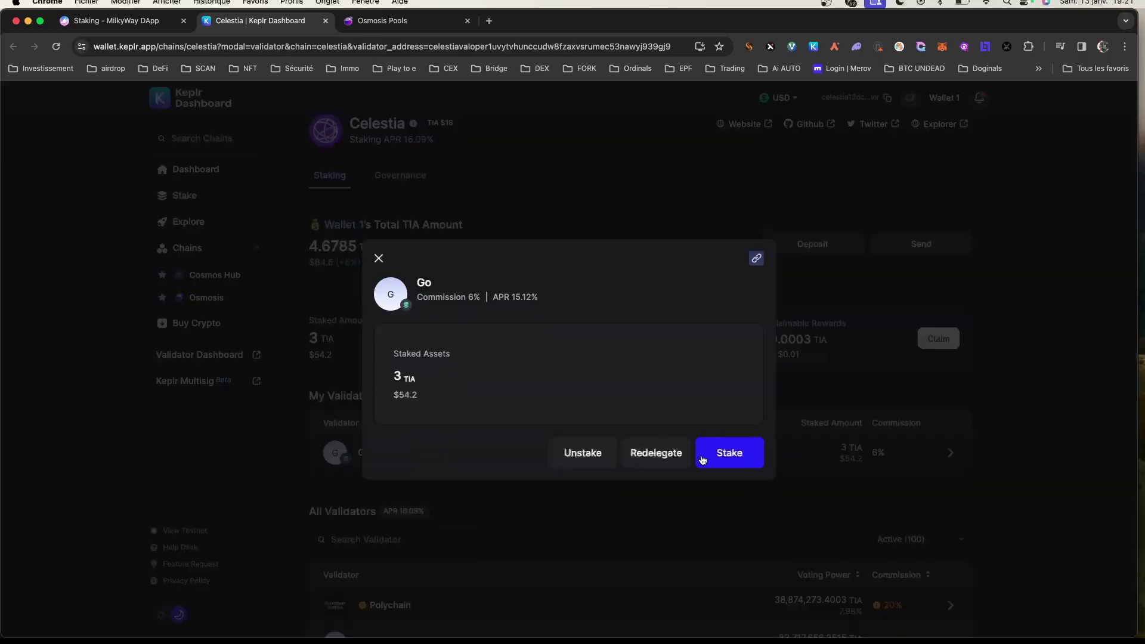
pyautogui.click(664, 457)
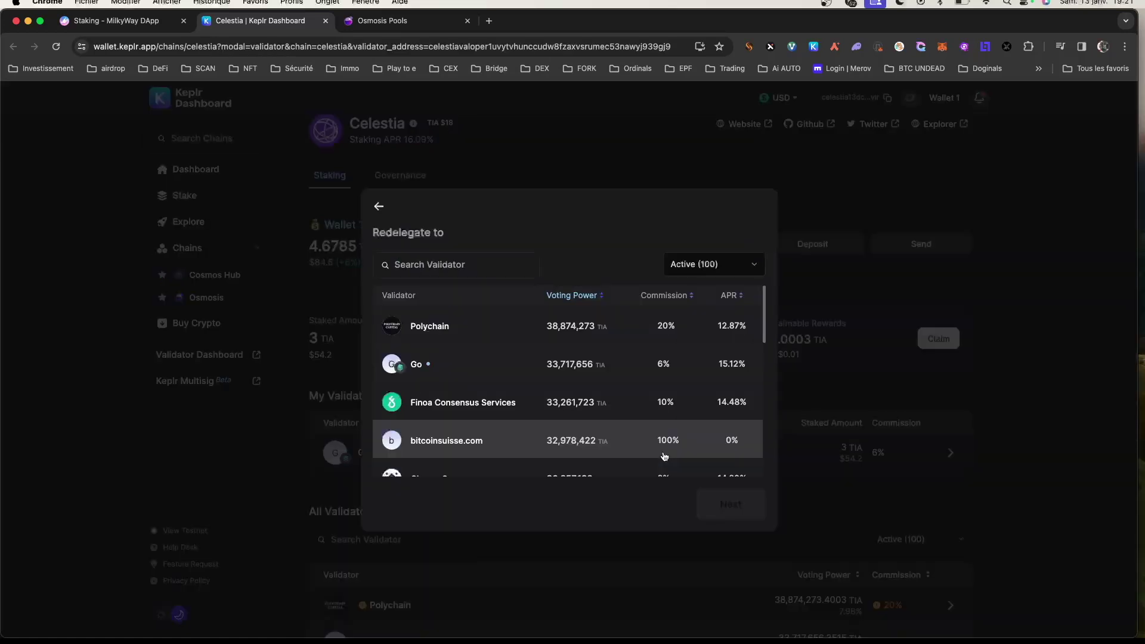
pyautogui.scroll(-4, 665, 457)
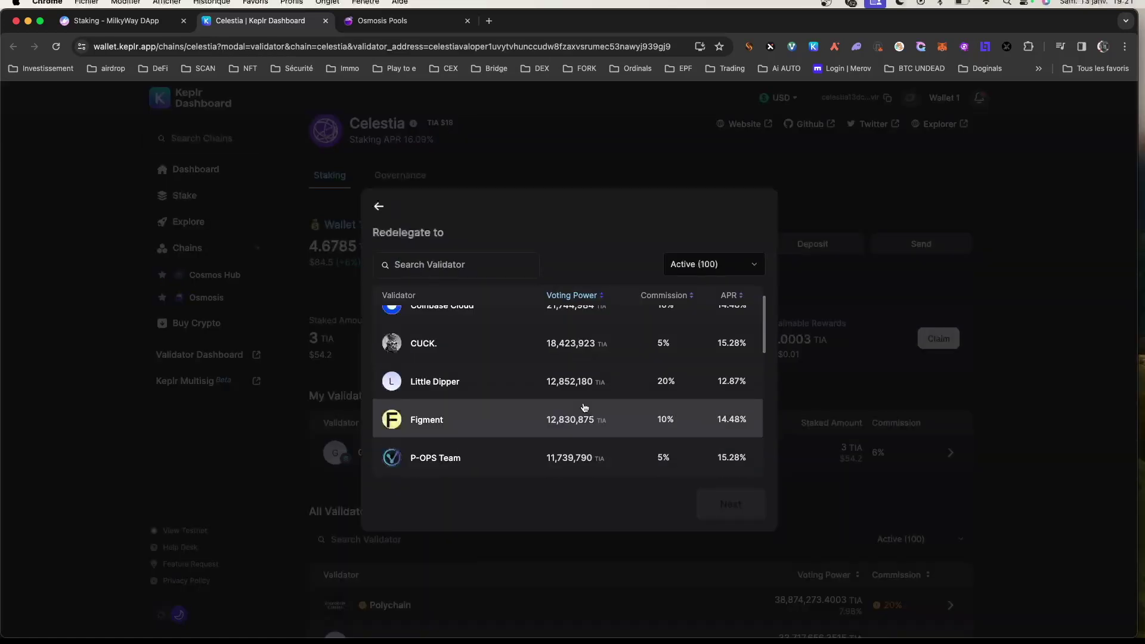
pyautogui.scroll(-6, 603, 393)
pyautogui.click(664, 412)
pyautogui.click(731, 502)
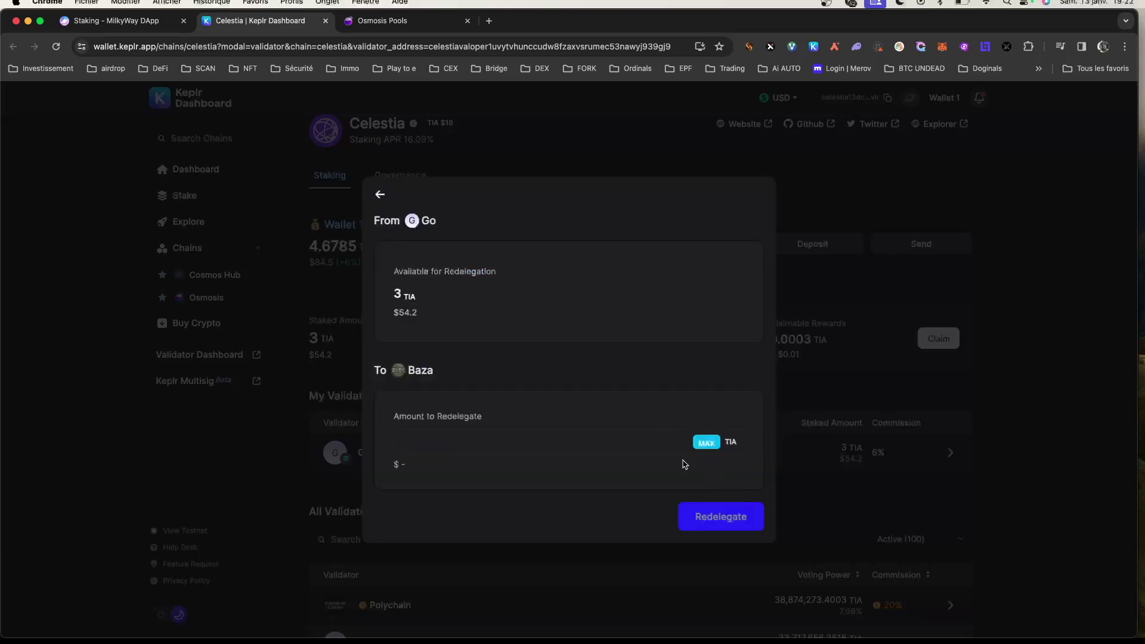
# Step: Redelegate the maximum 3 TIA from validator Go to Baza and approve the transaction in the wallet
pyautogui.click(706, 443)
pyautogui.click(726, 517)
pyautogui.click(1016, 435)
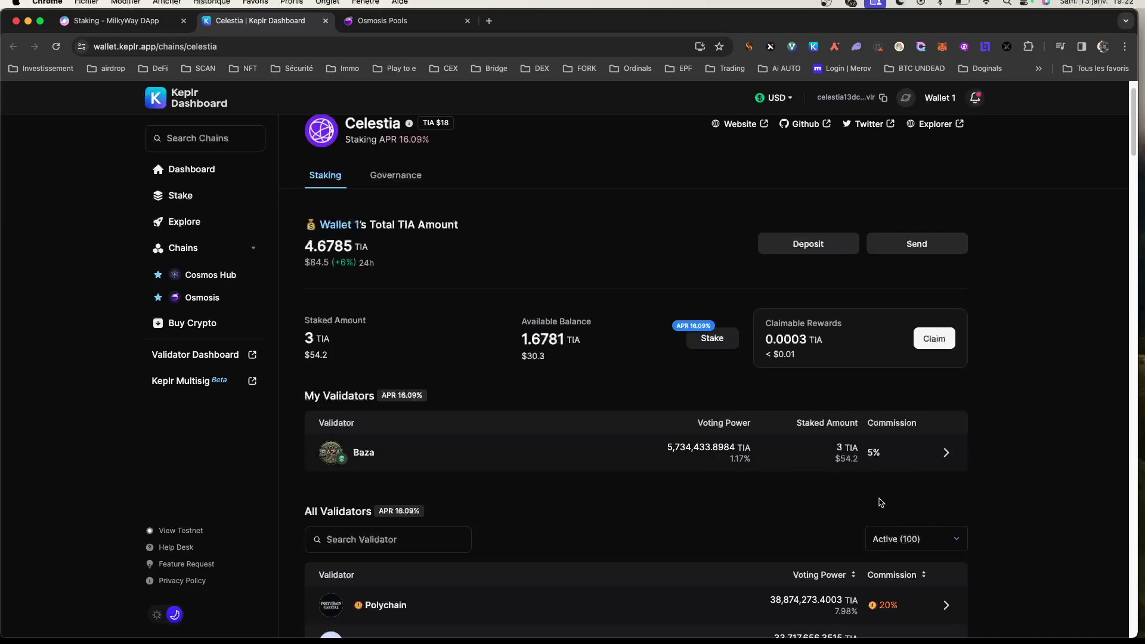
# Step: Start a new TIA stake, choose KingSuper from the full Celestia validator list and check its expected APR
pyautogui.scroll(-2, 878, 498)
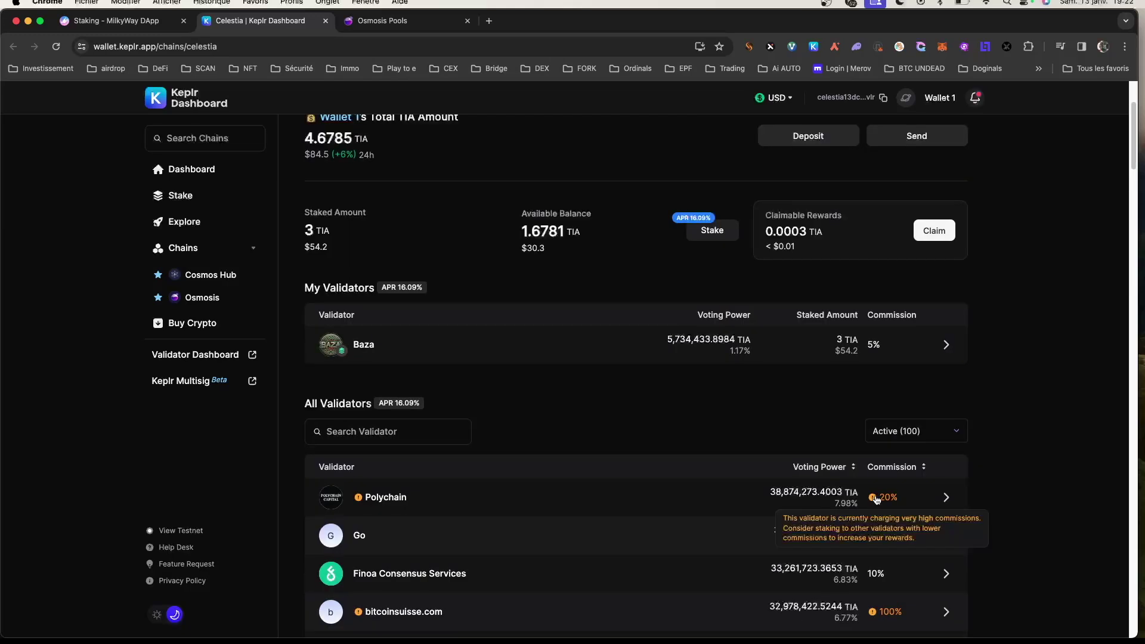
pyautogui.scroll(-3, 881, 496)
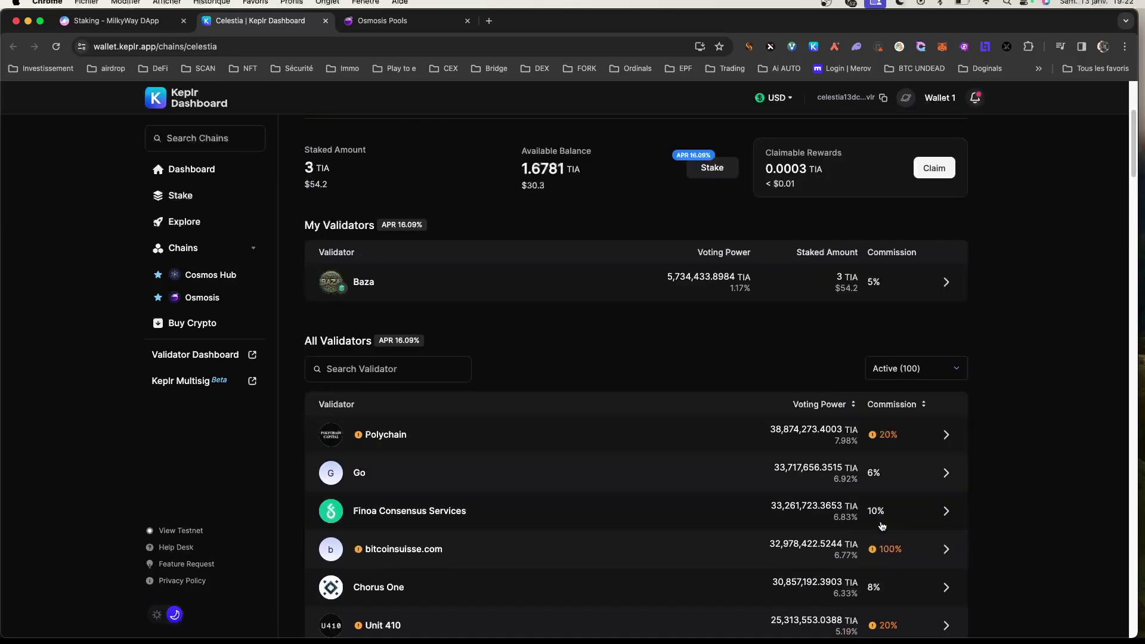
pyautogui.scroll(6, 880, 496)
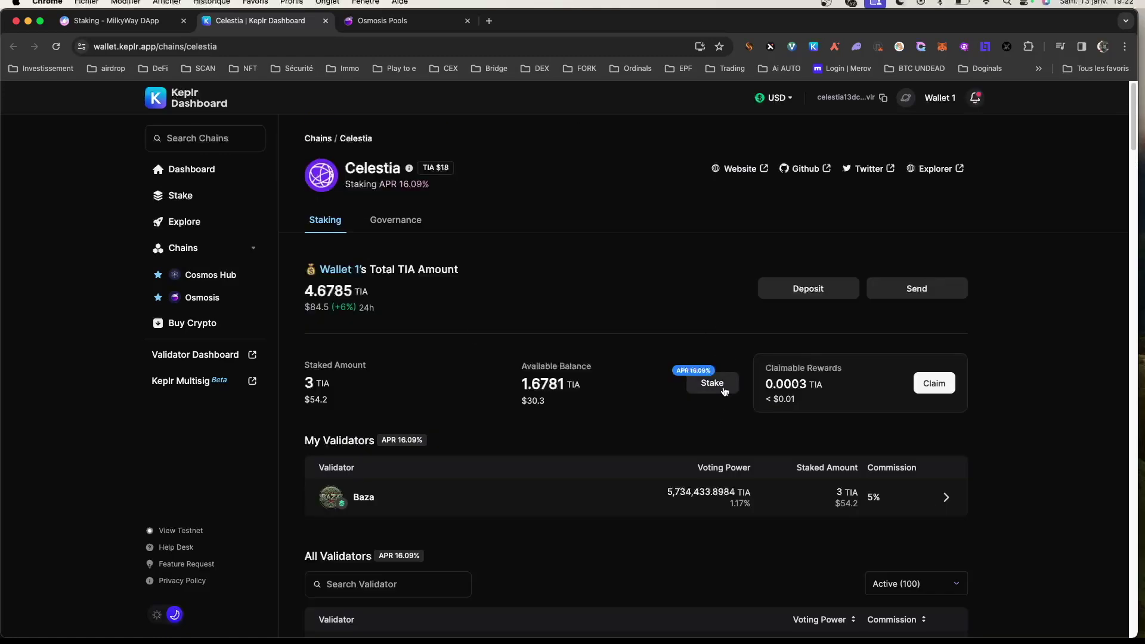
pyautogui.click(713, 385)
pyautogui.scroll(-2, 592, 354)
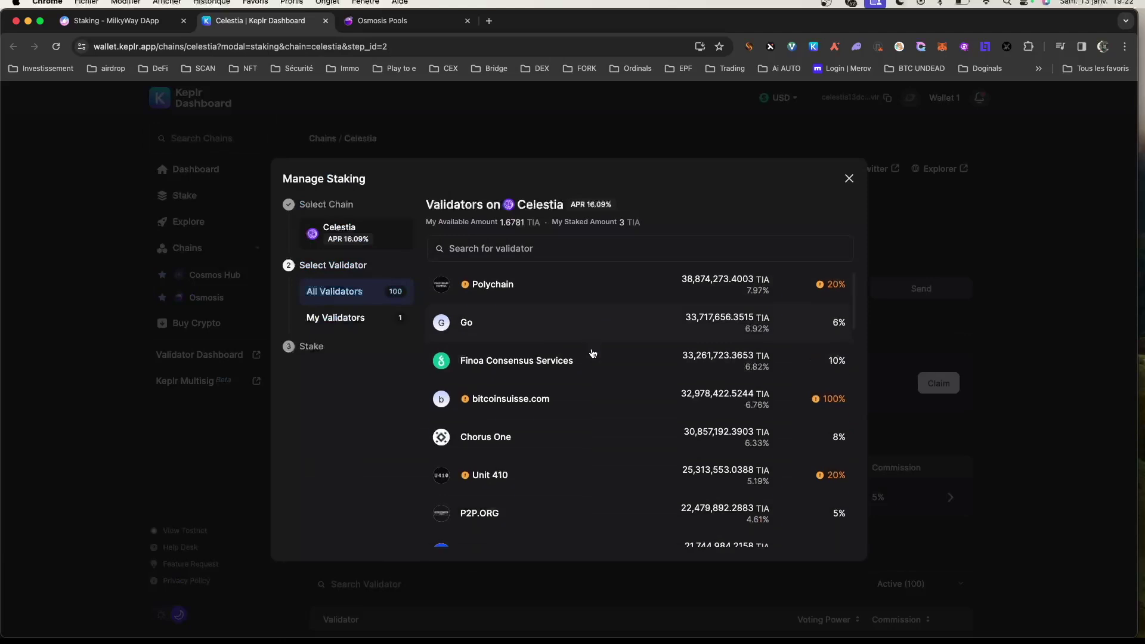
pyautogui.scroll(-20, 592, 353)
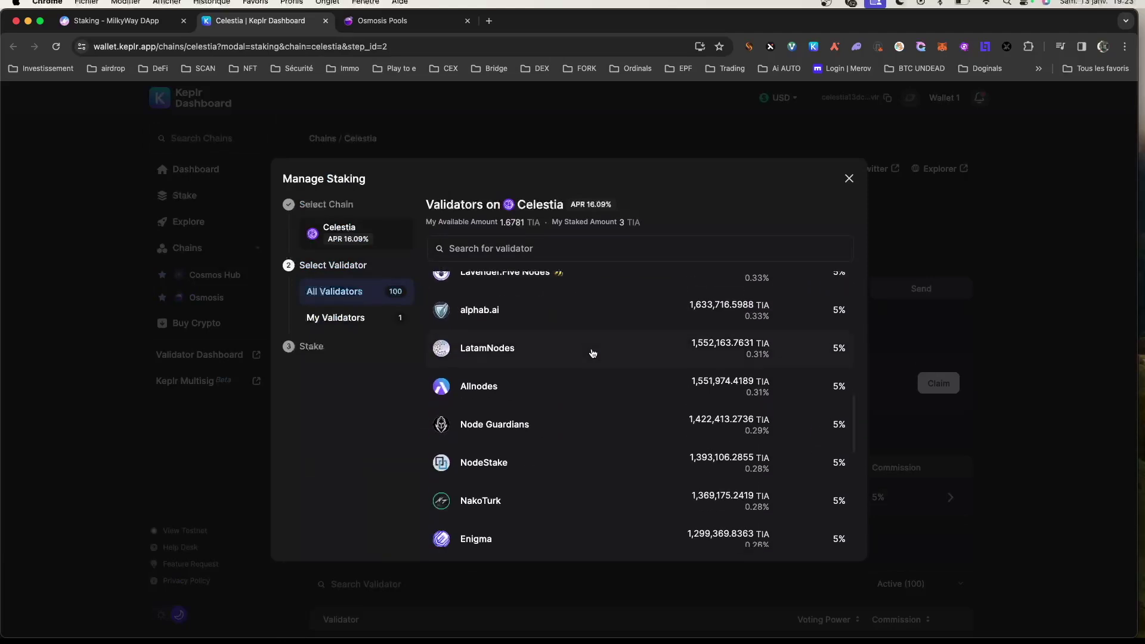
pyautogui.scroll(-1, 593, 353)
pyautogui.scroll(-15, 756, 417)
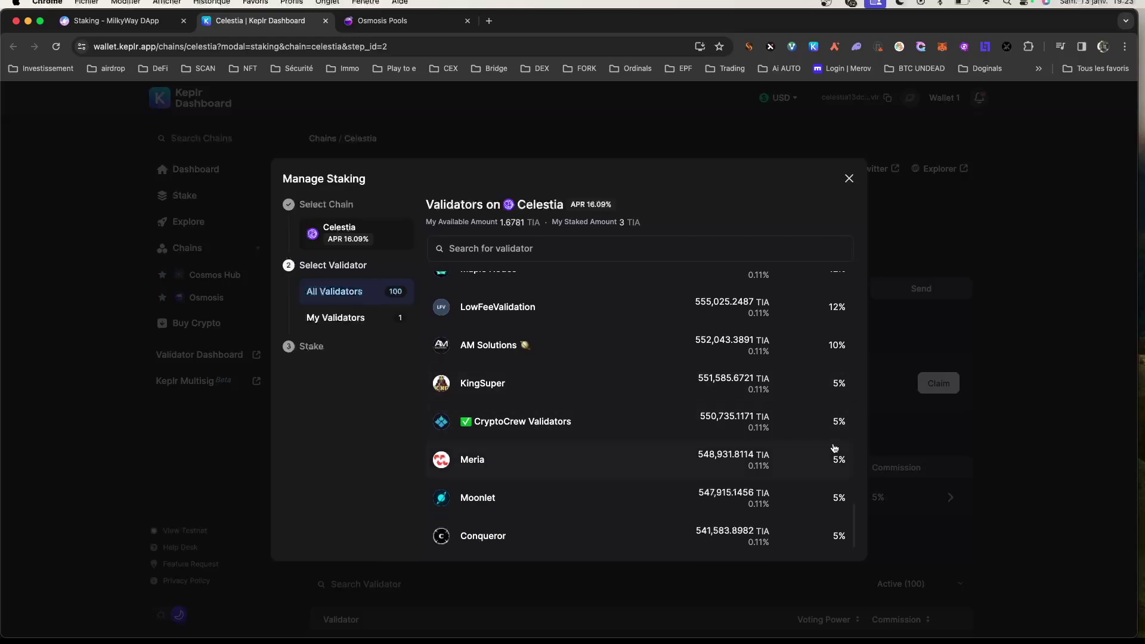
pyautogui.scroll(-1, 833, 459)
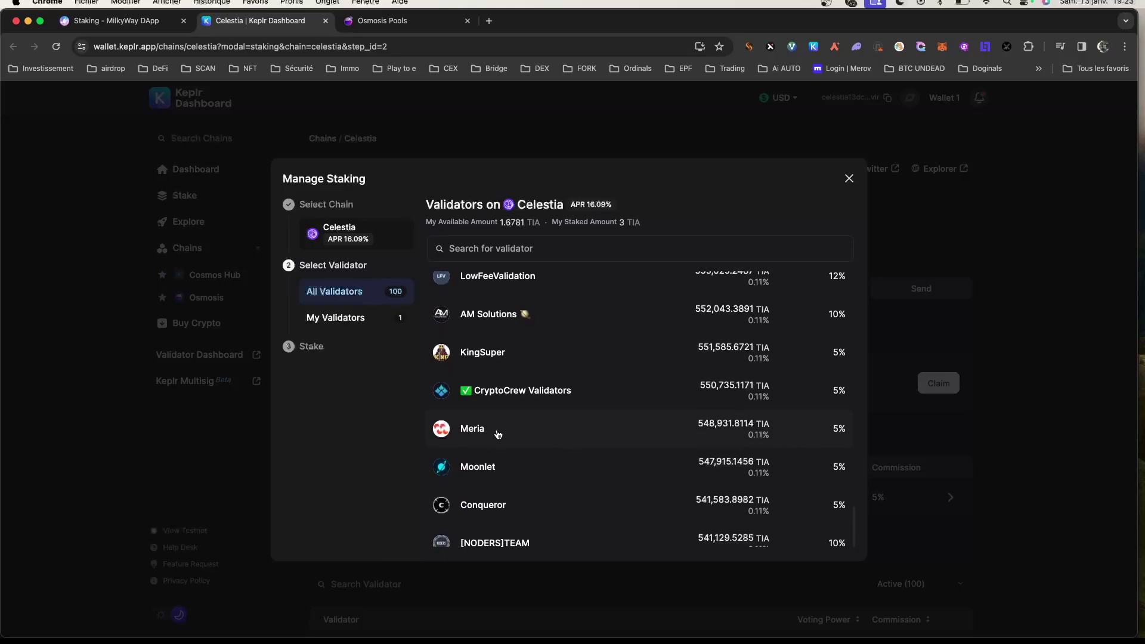
pyautogui.scroll(1, 793, 434)
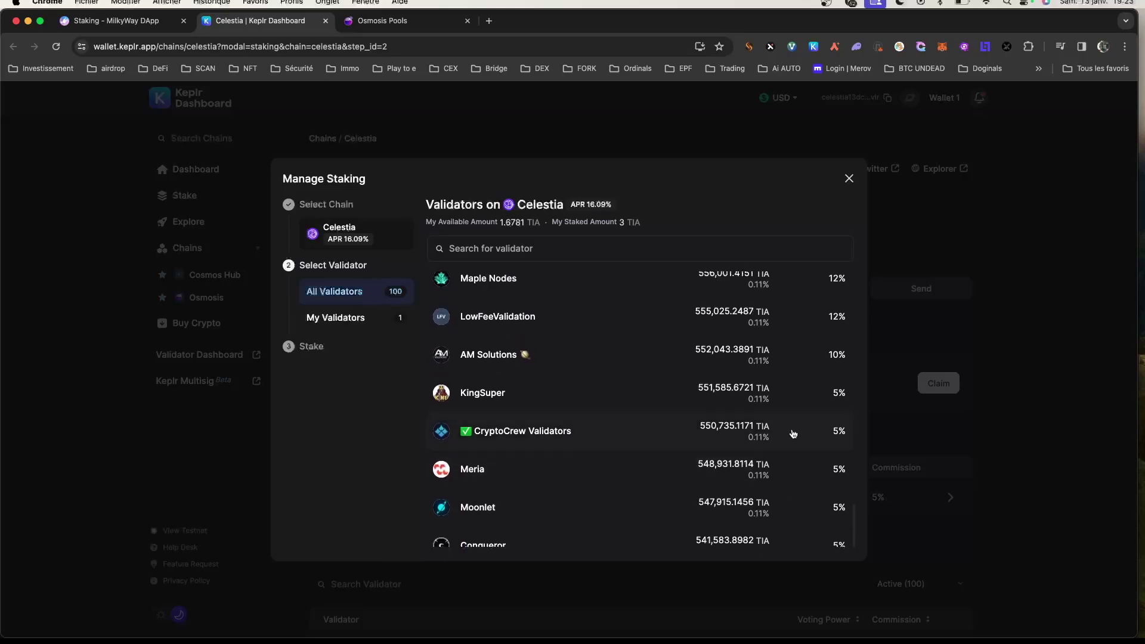
pyautogui.scroll(1, 785, 433)
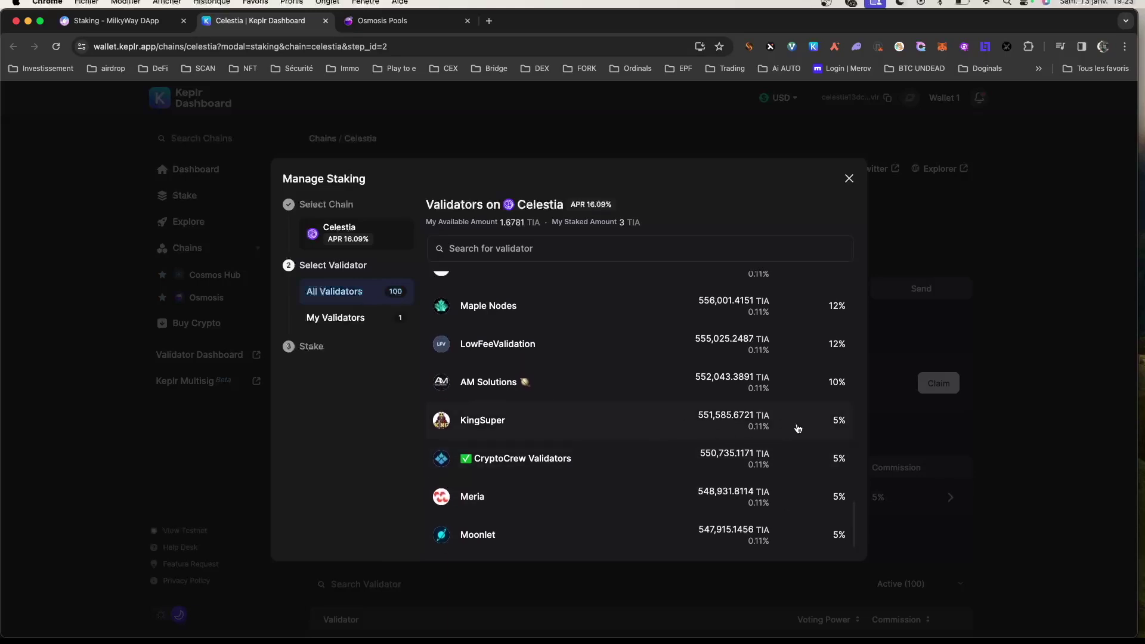
pyautogui.click(798, 428)
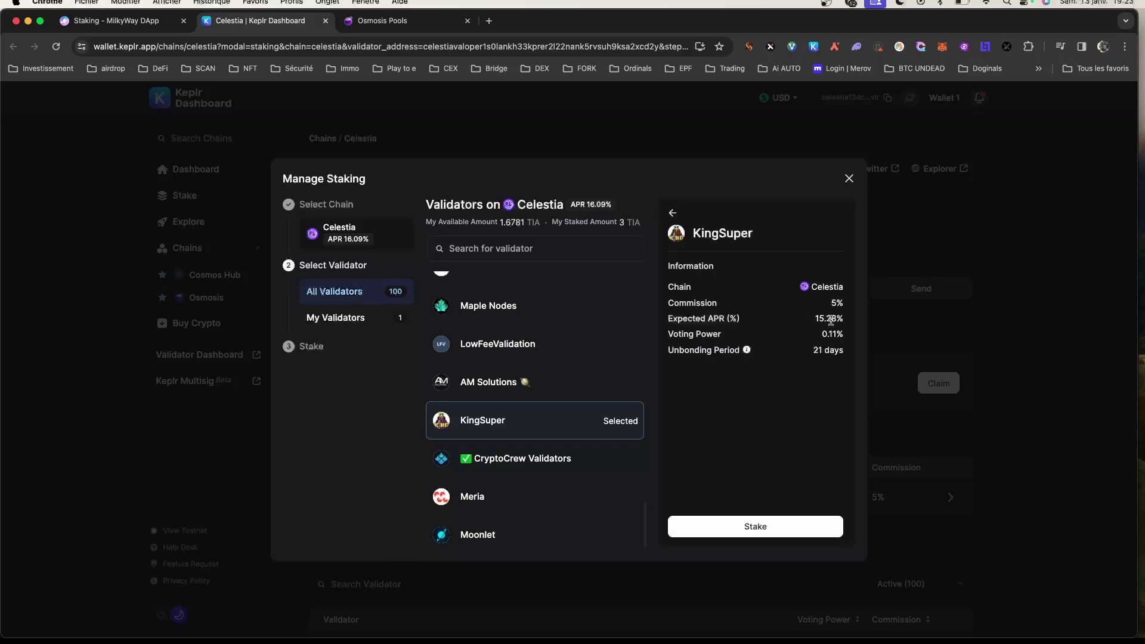
pyautogui.moveTo(811, 320); pyautogui.dragTo(860, 319)
pyautogui.click(838, 362)
# Step: Stake 0.5 TIA with KingSuper and approve the delegation in the wallet
pyautogui.click(793, 527)
pyautogui.click(516, 425)
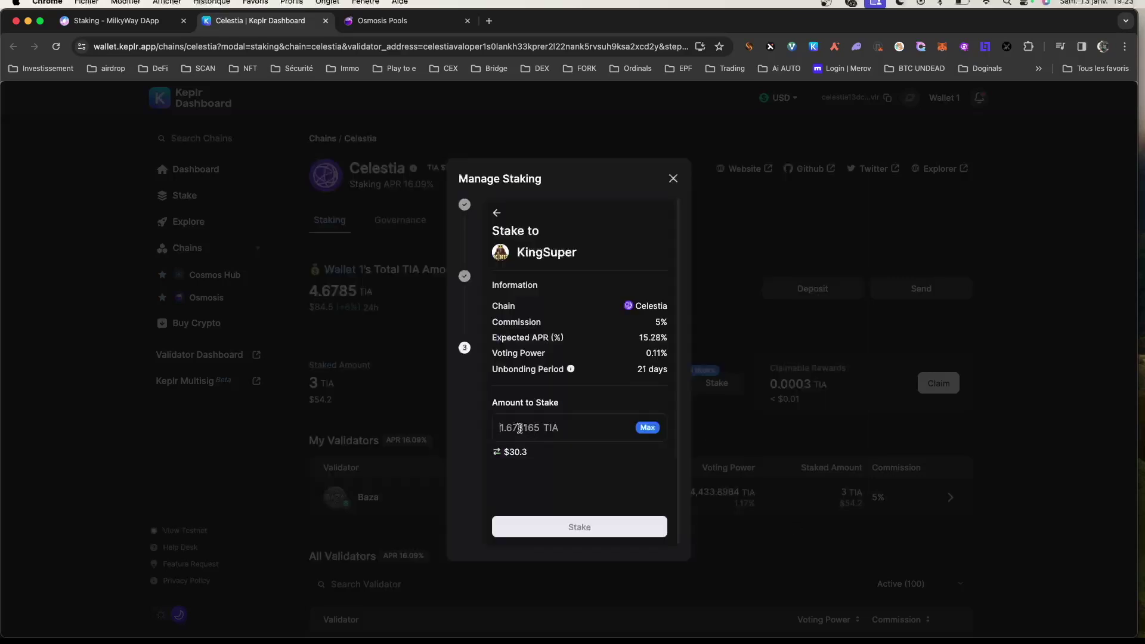
pyautogui.write('0.5')
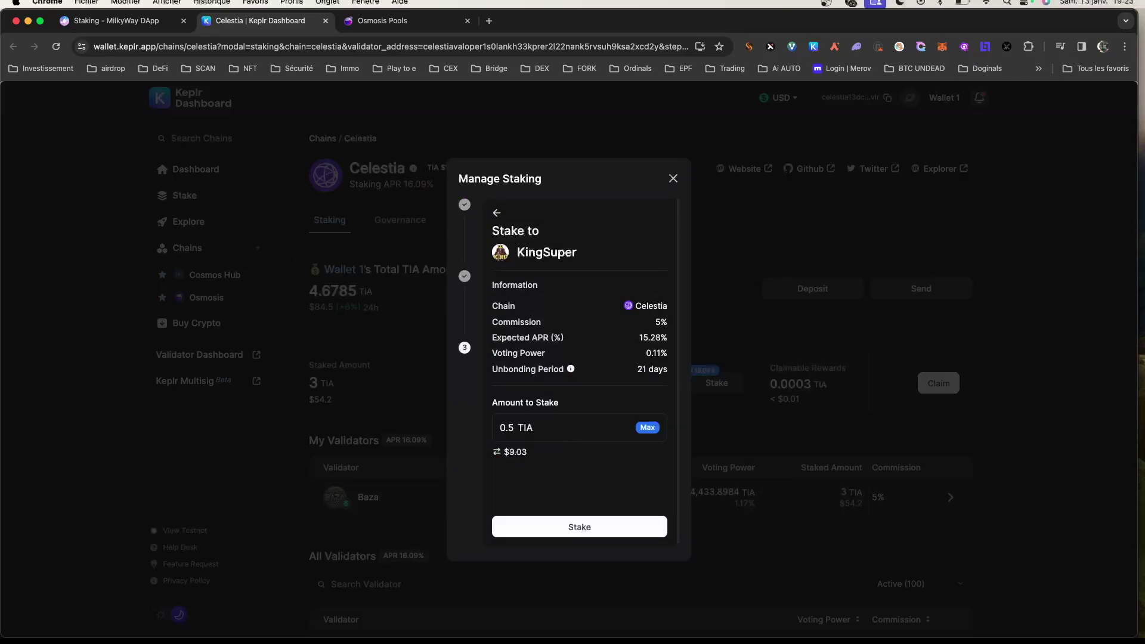
pyautogui.click(583, 527)
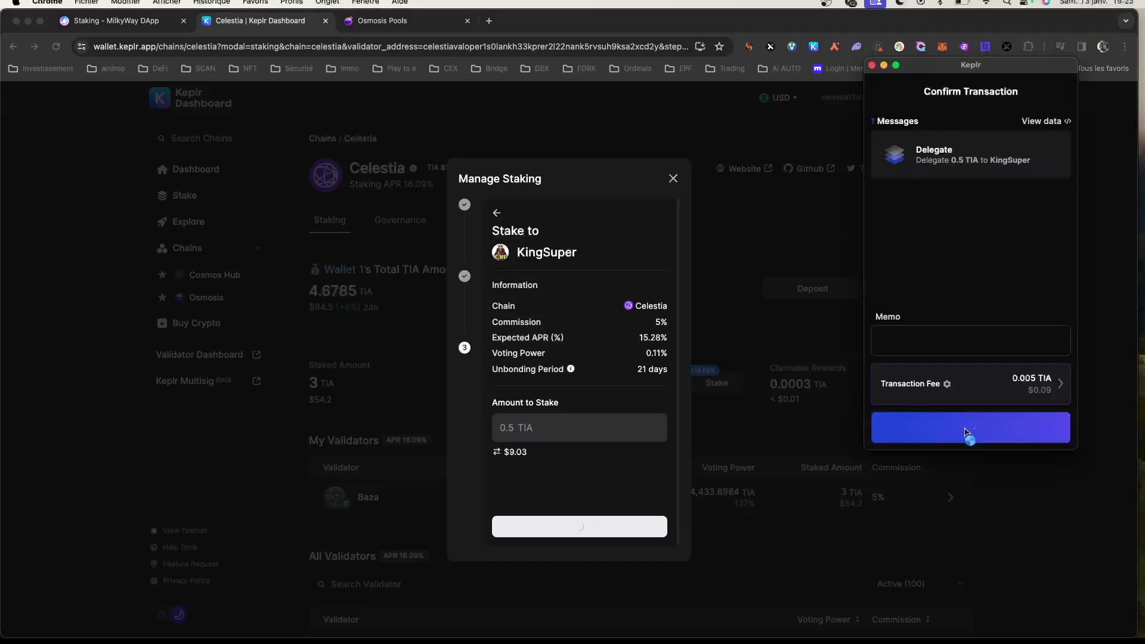
pyautogui.click(967, 431)
# Step: Review the delegations under My Validators and start claiming the TIA staking rewards
pyautogui.scroll(-2, 454, 480)
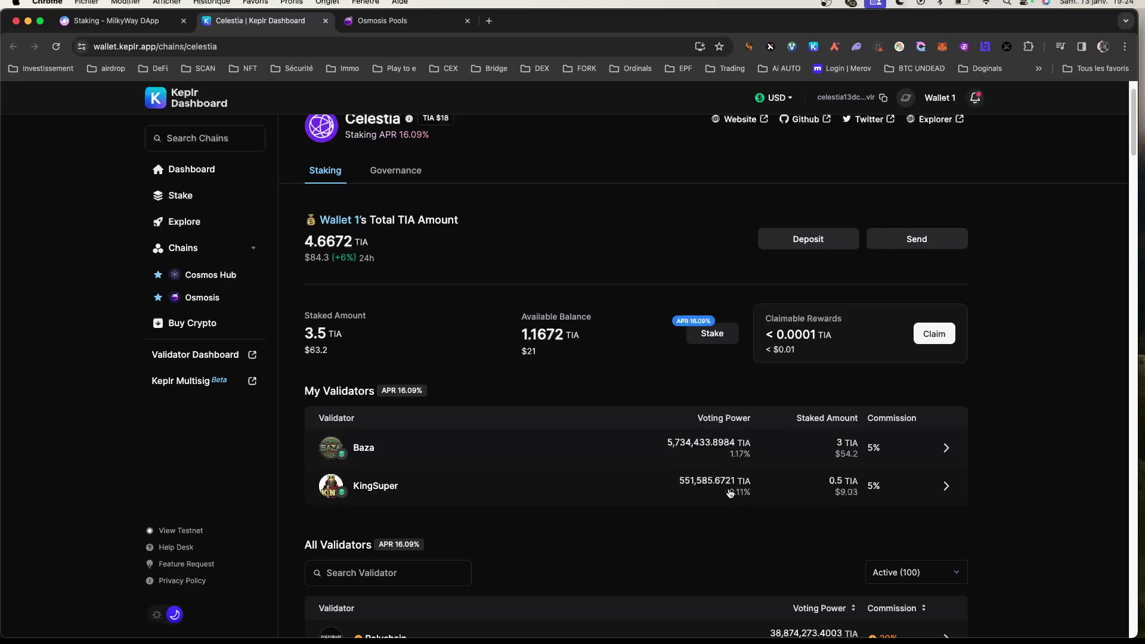
pyautogui.scroll(2, 754, 485)
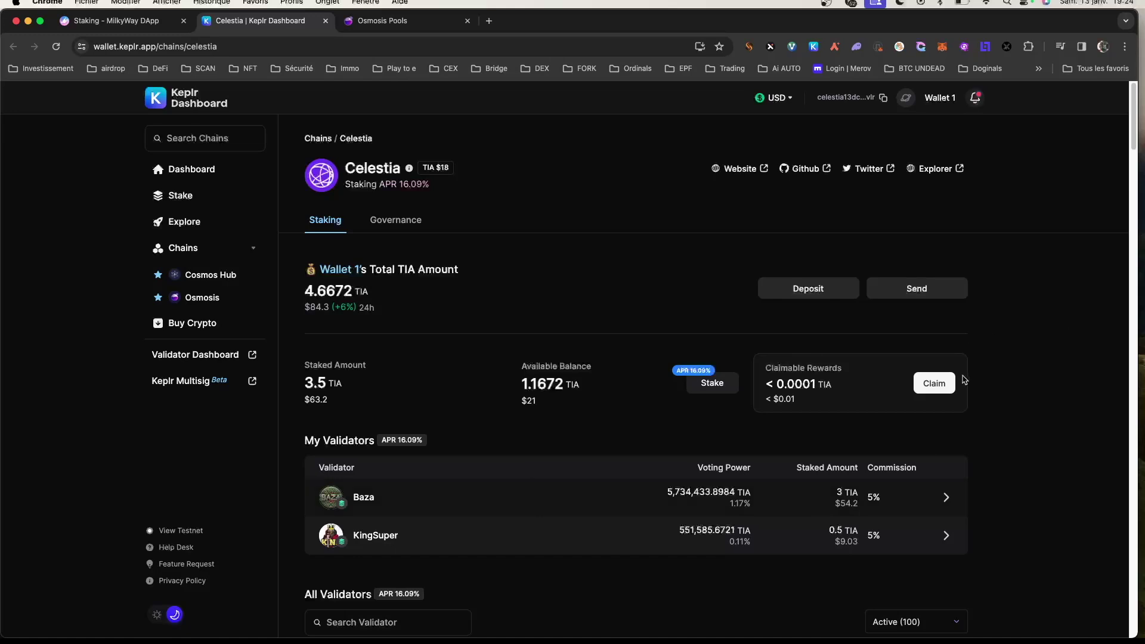
pyautogui.click(922, 388)
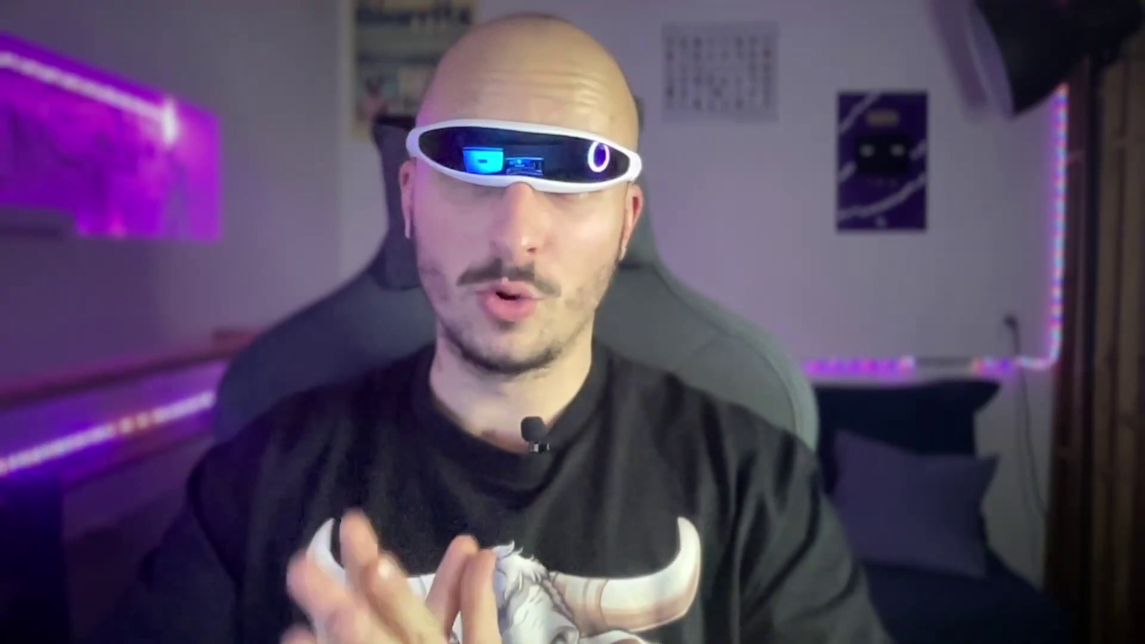